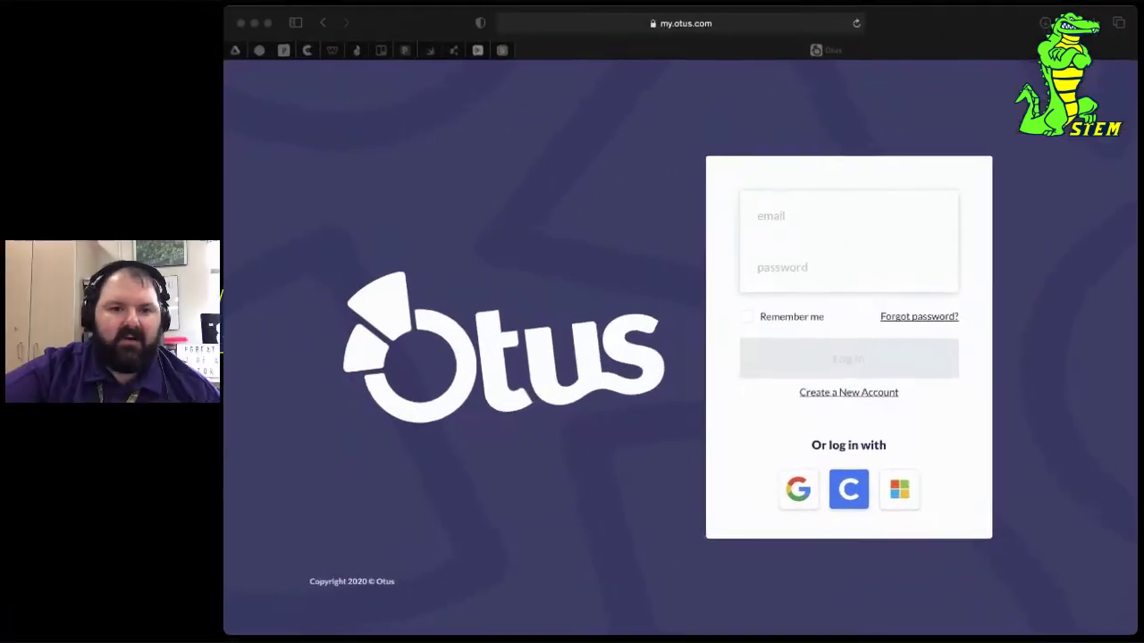
# - Log in with the Microsoft account and open the Assessments area
pyautogui.click(856, 551)
pyautogui.click(897, 505)
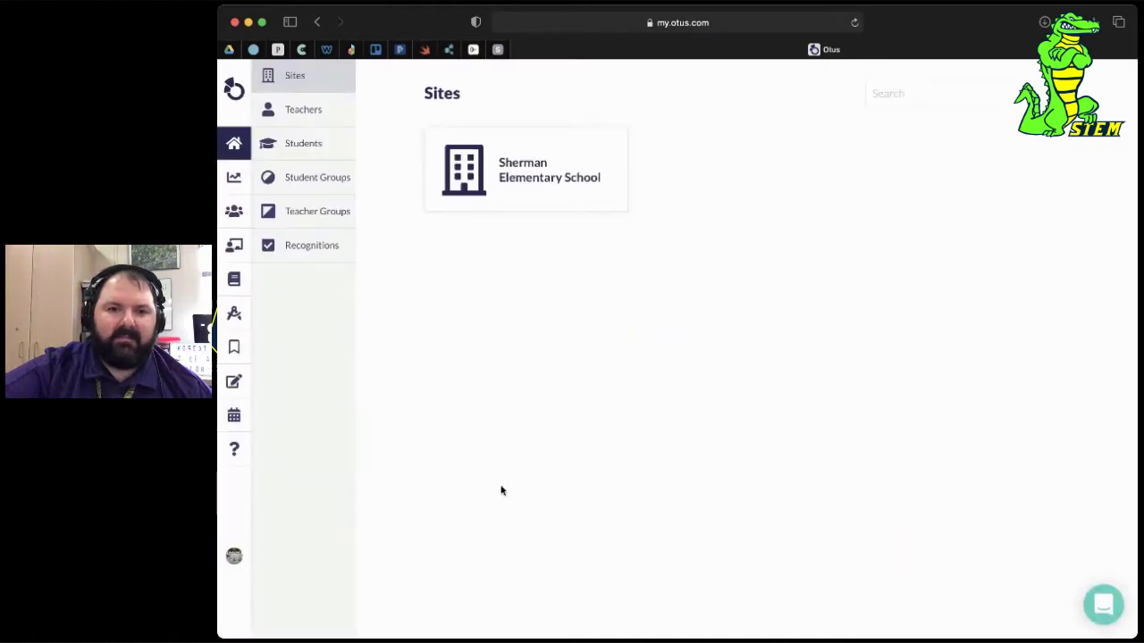
pyautogui.moveTo(235, 132)
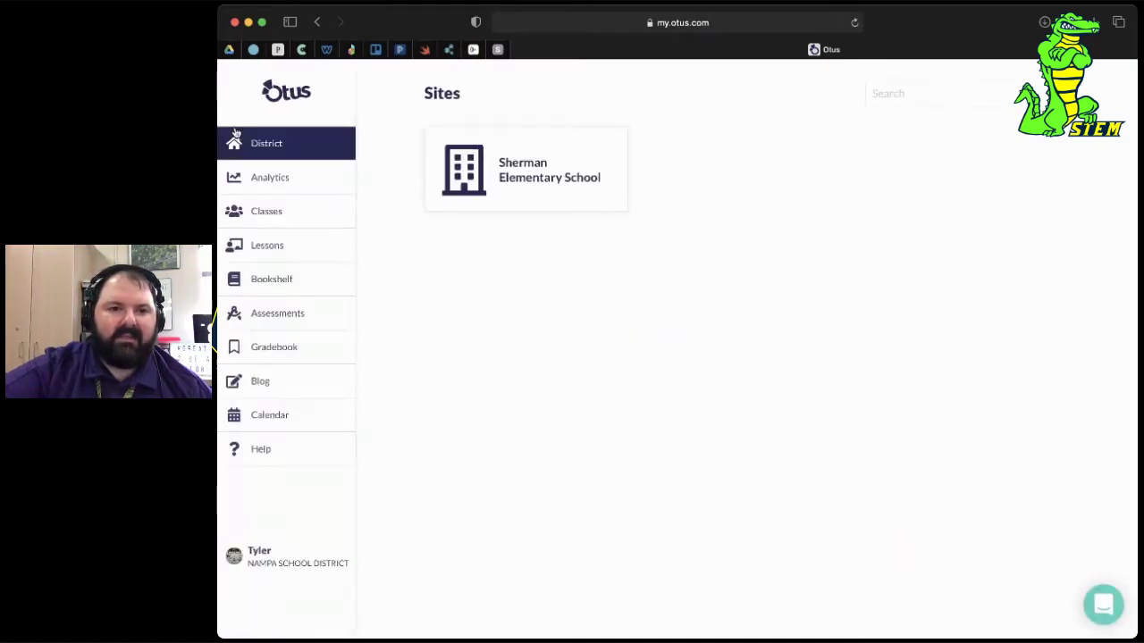
pyautogui.click(287, 323)
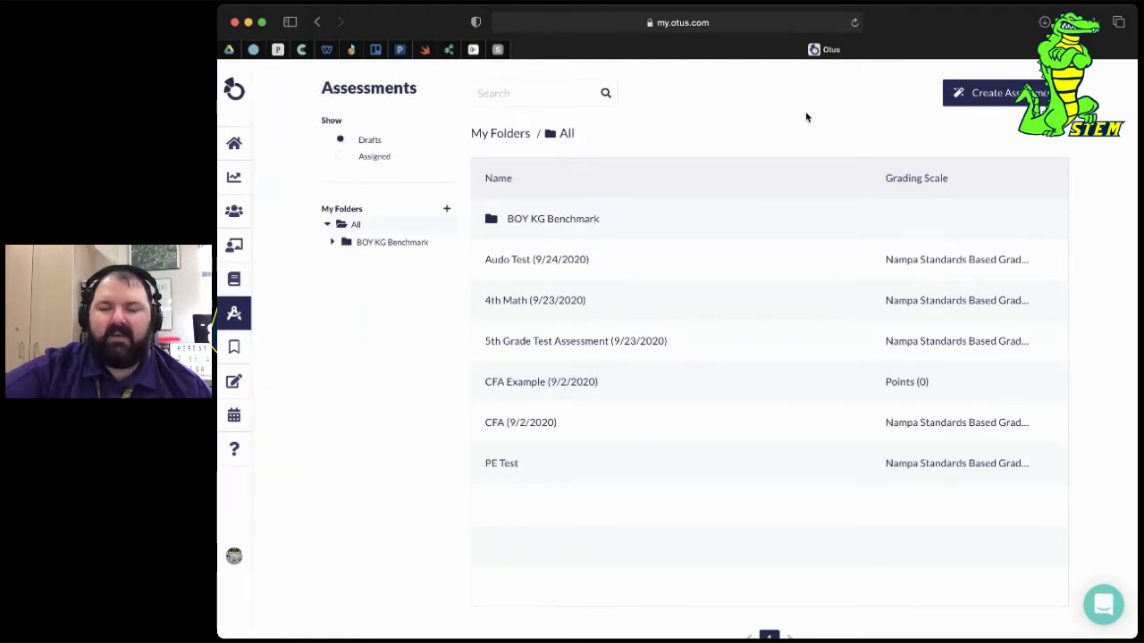
# - Start a new Advanced assessment named "Sherman Otus Test"
pyautogui.click(999, 100)
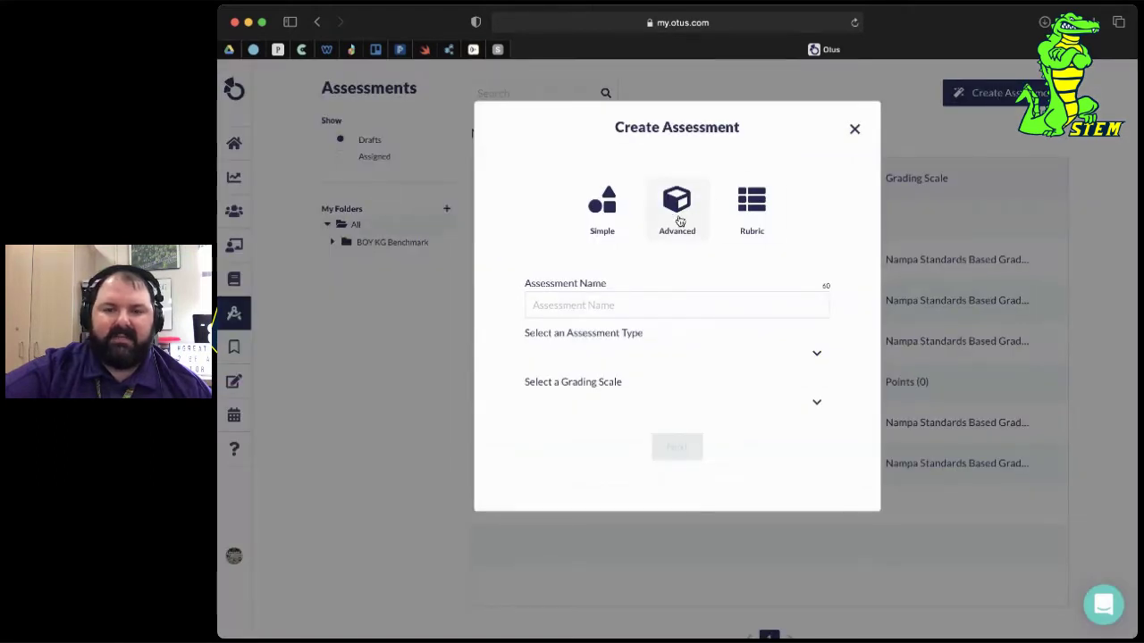
pyautogui.click(666, 210)
pyautogui.click(630, 308)
pyautogui.write('She')
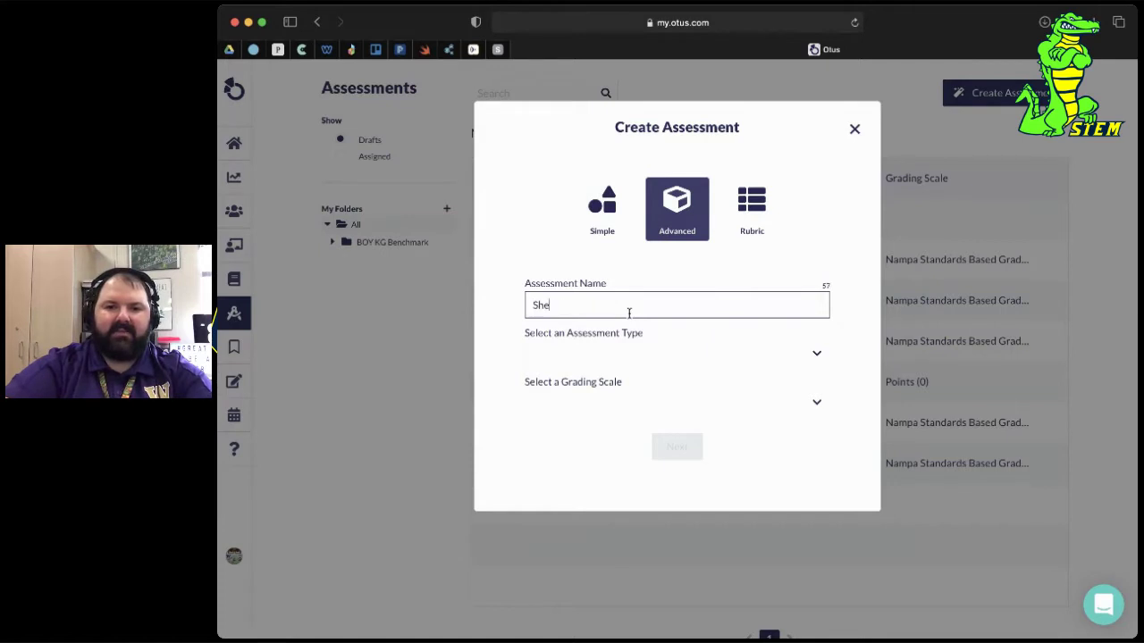
pyautogui.write('rman Otus Test')
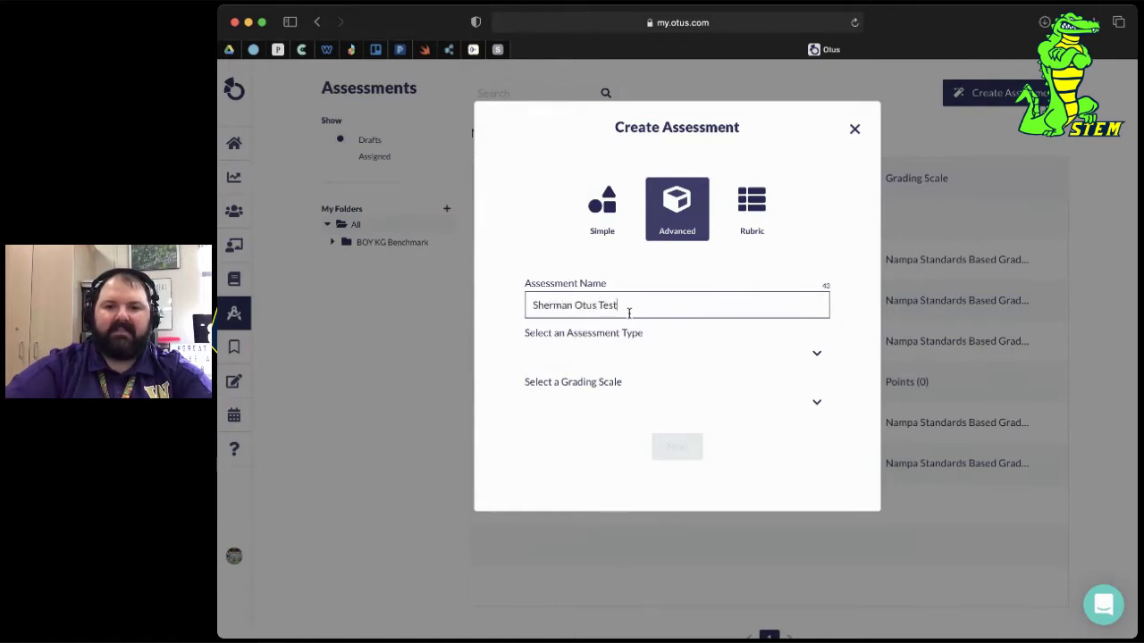
# - Set the assessment type to Quiz with the Nampa Standards Based Grading Scale (K-8), and continue to the assessment builder
pyautogui.click(628, 355)
pyautogui.scroll(-5, 615, 421)
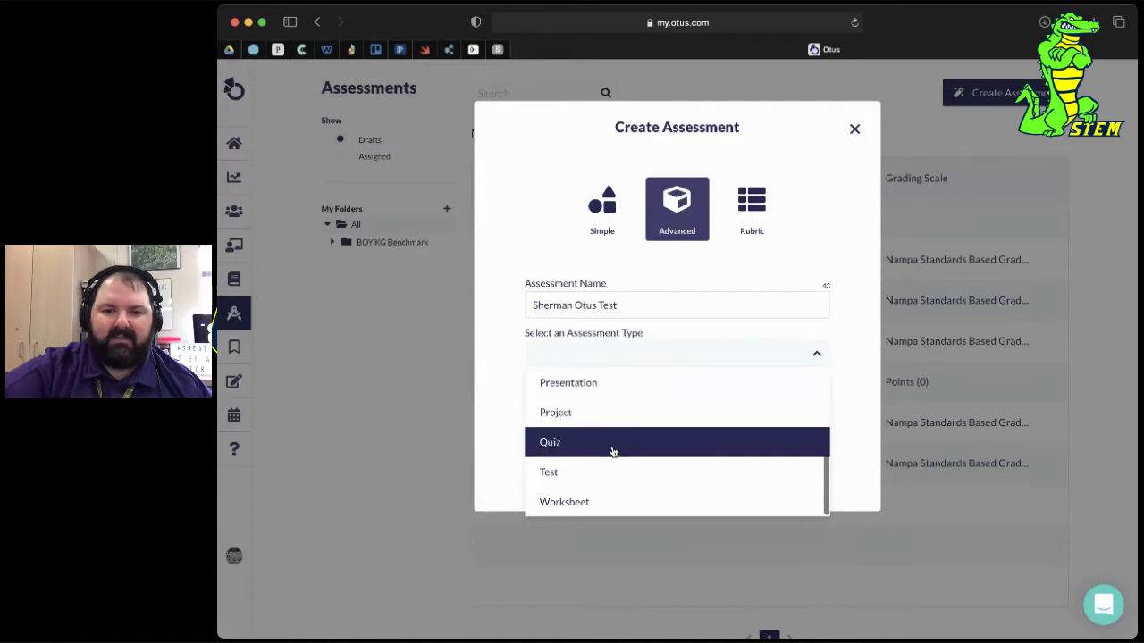
pyautogui.click(613, 452)
pyautogui.click(630, 404)
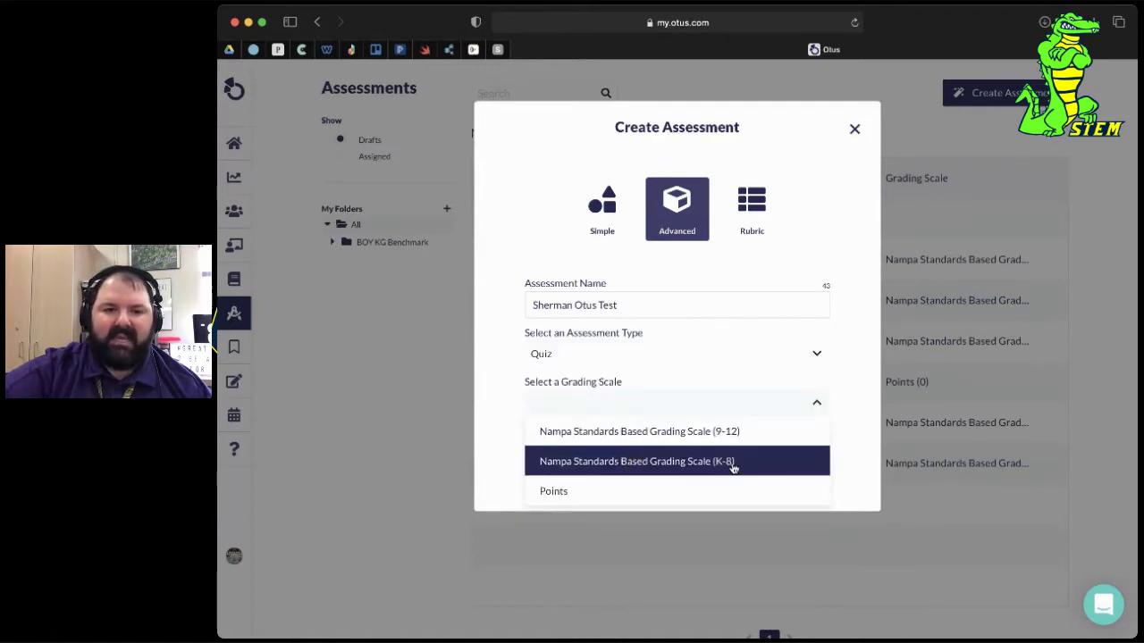
pyautogui.click(731, 466)
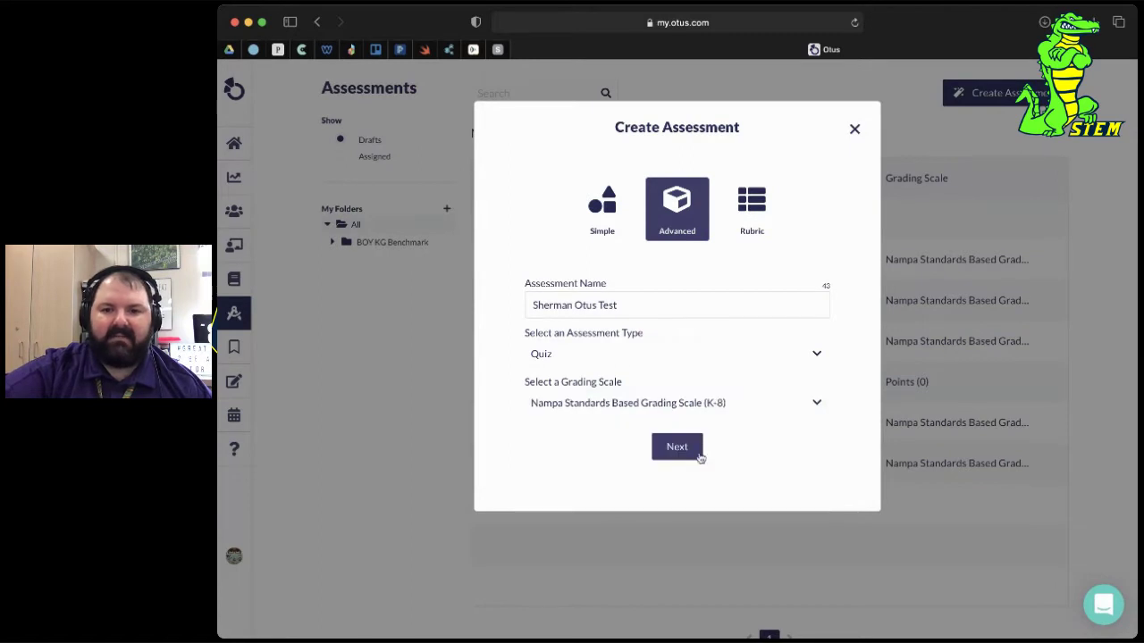
pyautogui.click(701, 458)
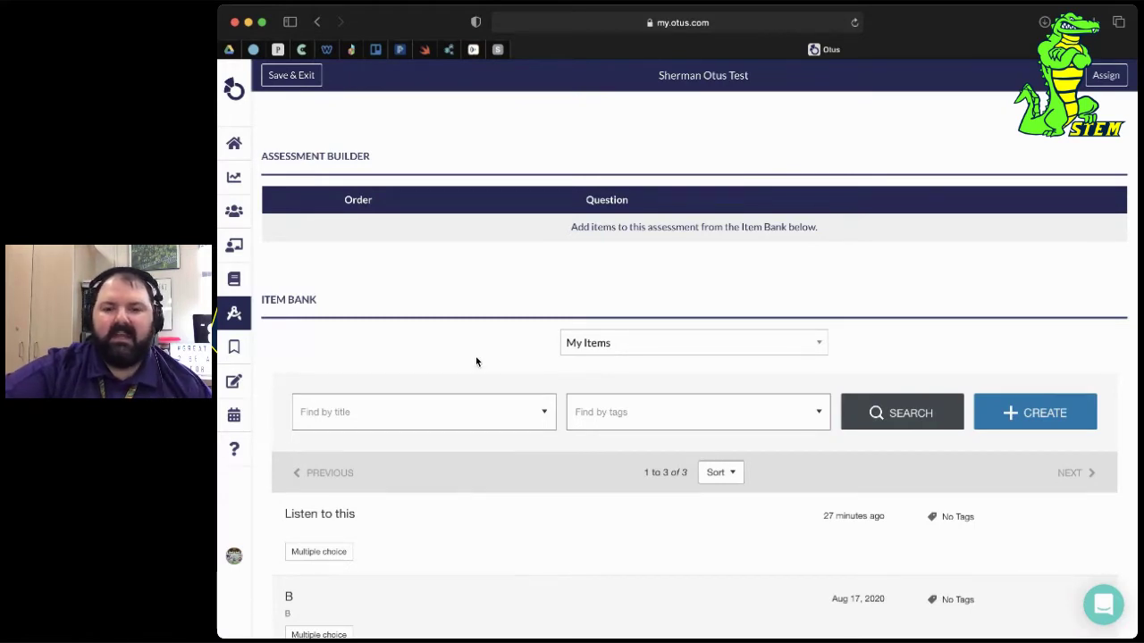
# - Switch the item bank to Navigate and filter it by Math, English and depth of knowledge 2. Skill/Concept
pyautogui.scroll(-1, 476, 361)
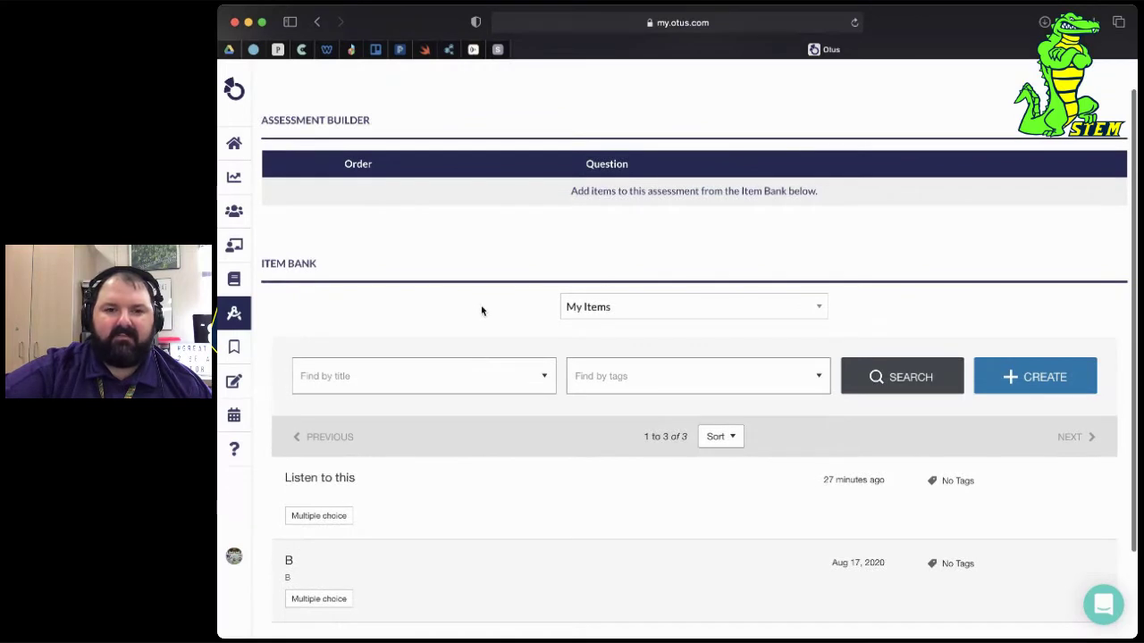
pyautogui.click(618, 324)
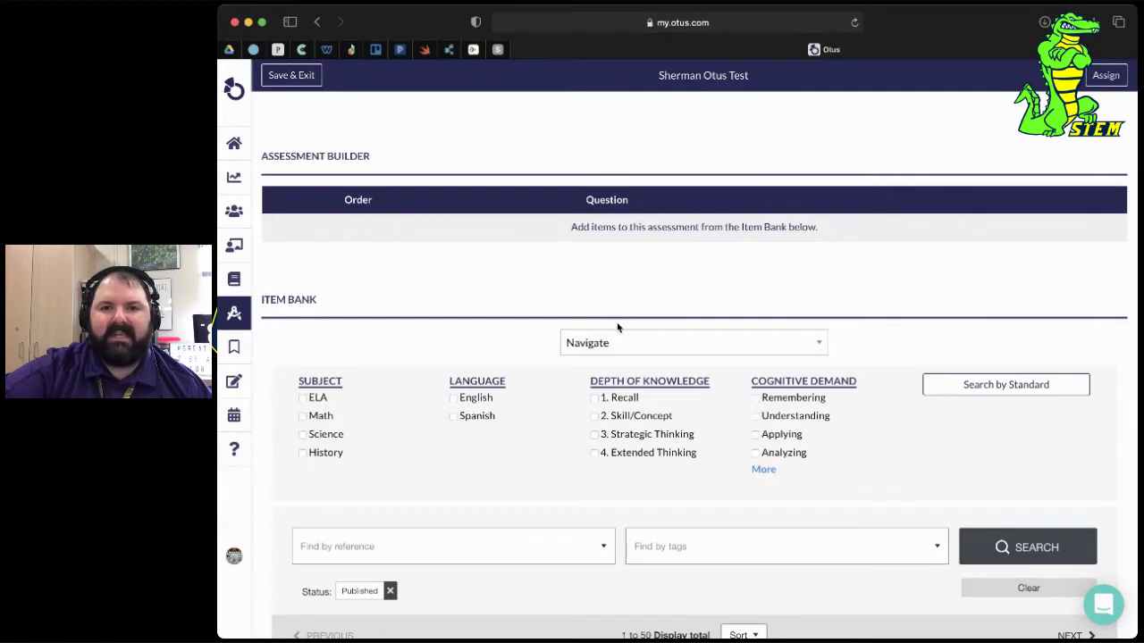
pyautogui.scroll(-3, 616, 327)
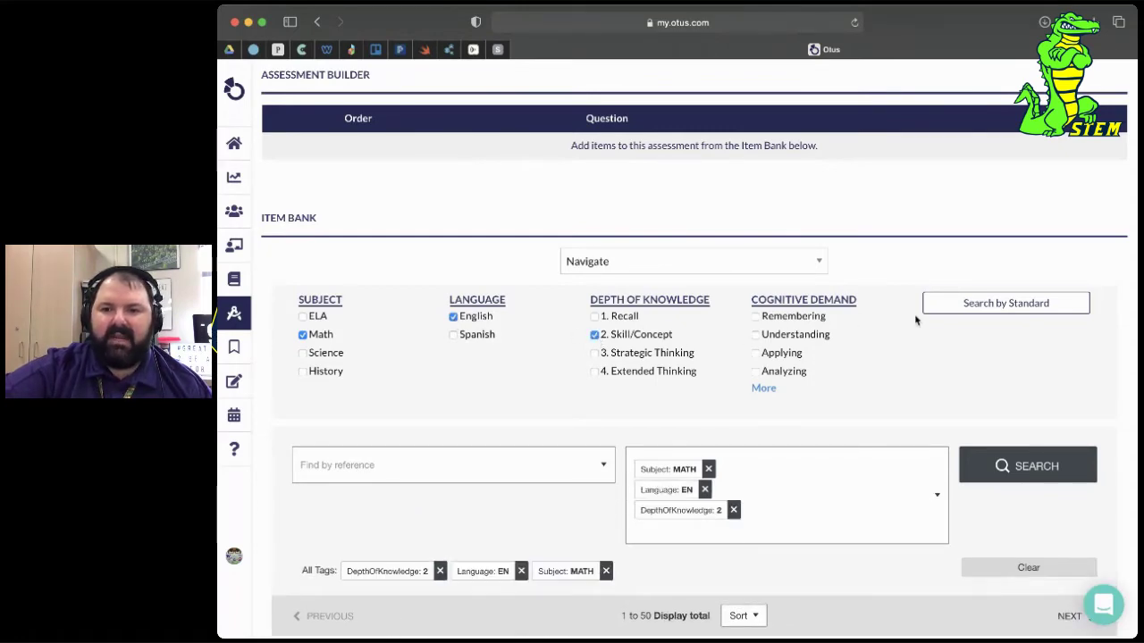
# - Start a search by standard using Common Core and the Common Core State Standards (CCSS) set
pyautogui.click(960, 304)
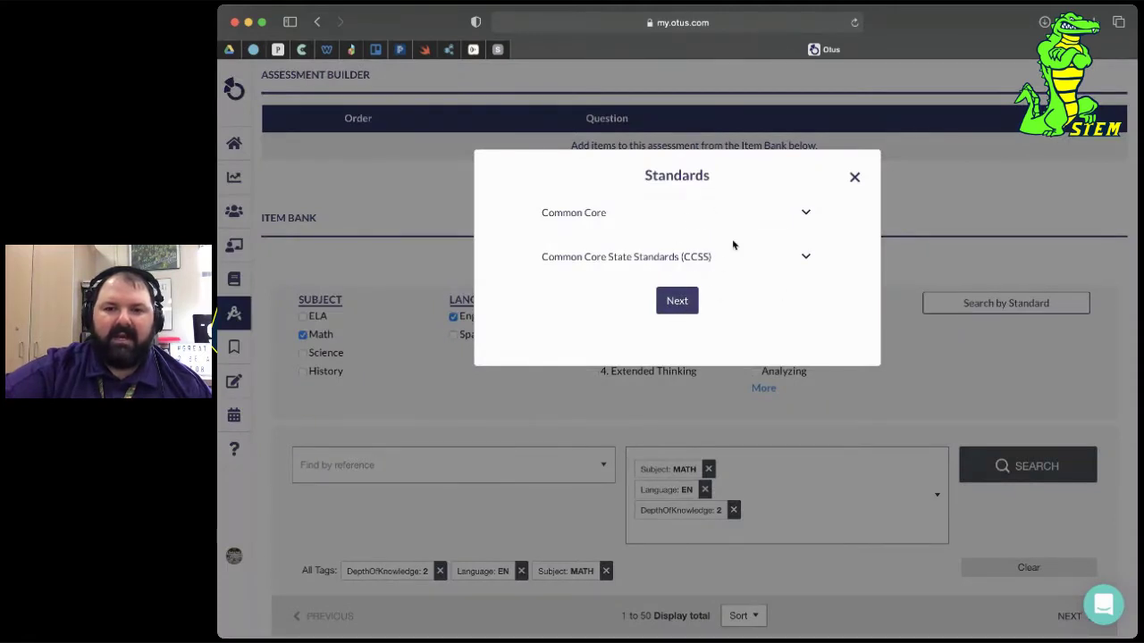
pyautogui.click(745, 217)
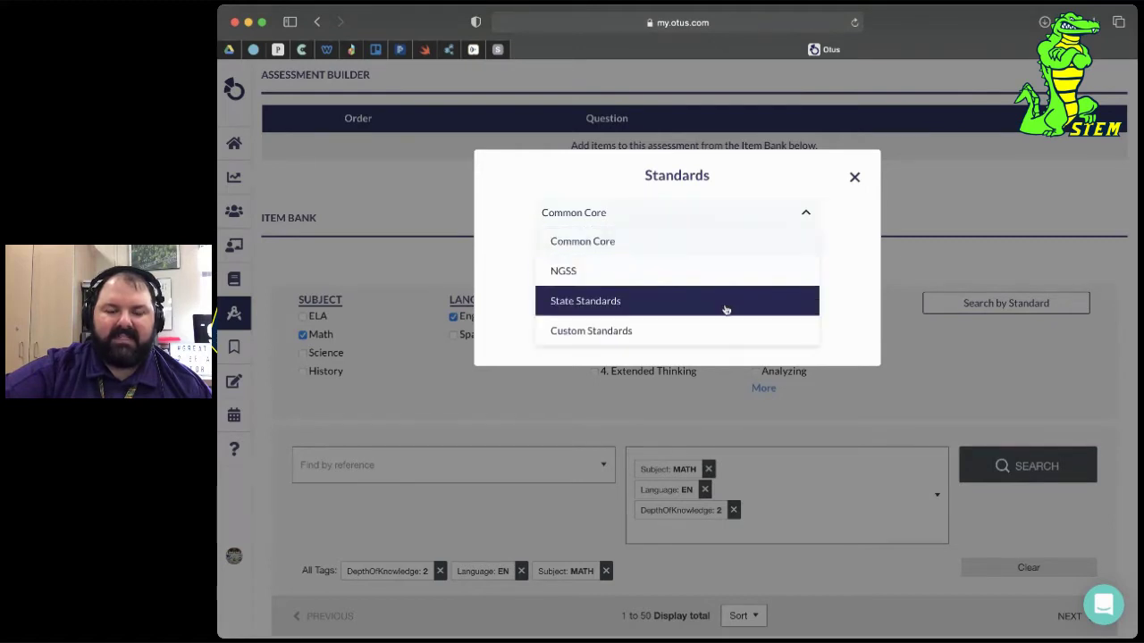
pyautogui.click(724, 248)
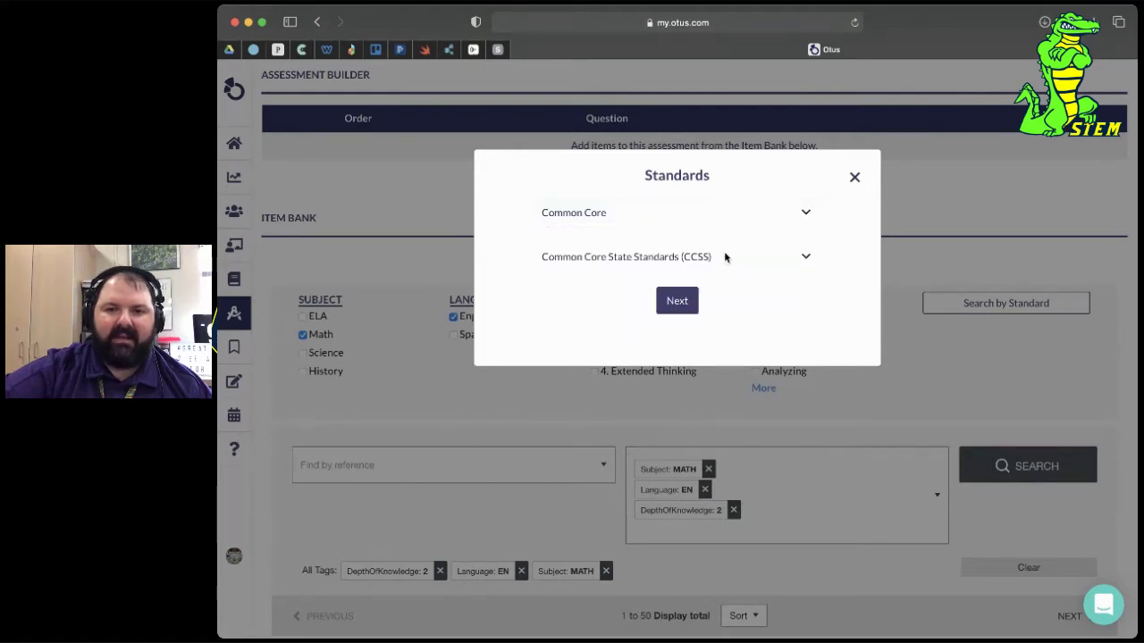
pyautogui.click(686, 302)
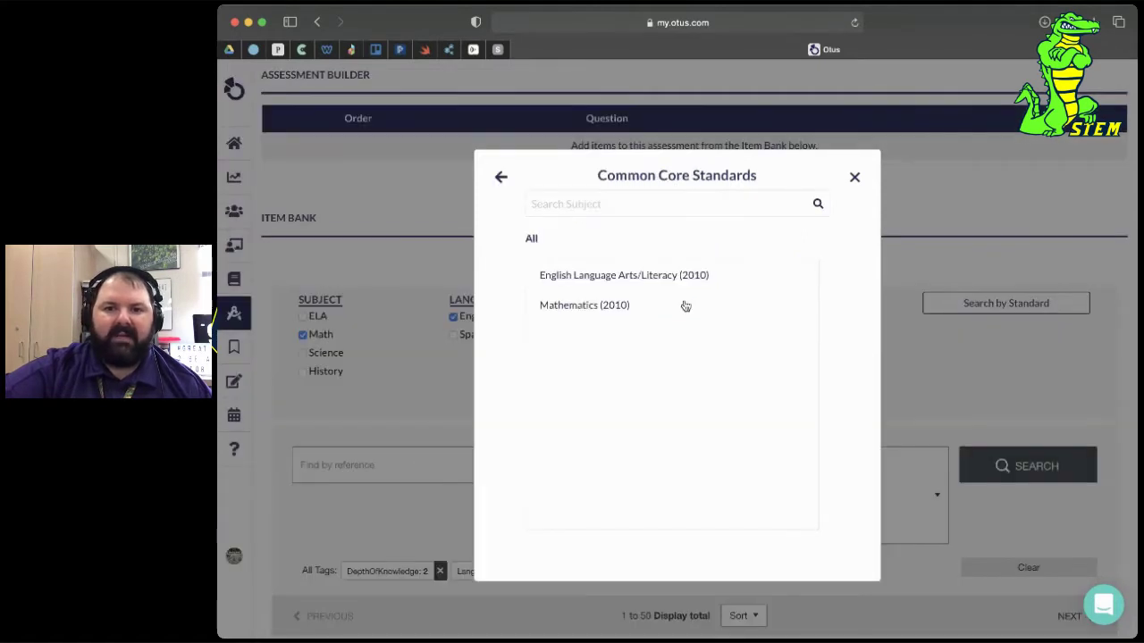
# - Filter the items by standard CCSS.Math.Content.3.NBT.A.2 from Mathematics (2010), Grade 3, Number and Operations in Base Ten
pyautogui.click(625, 311)
pyautogui.scroll(-3, 608, 371)
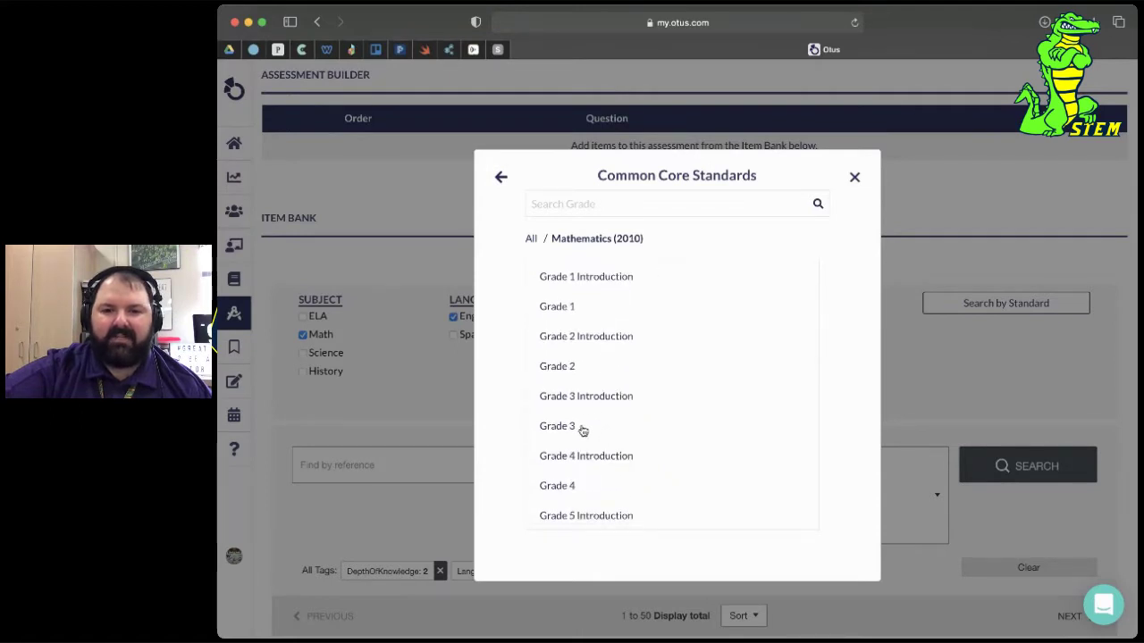
pyautogui.click(582, 430)
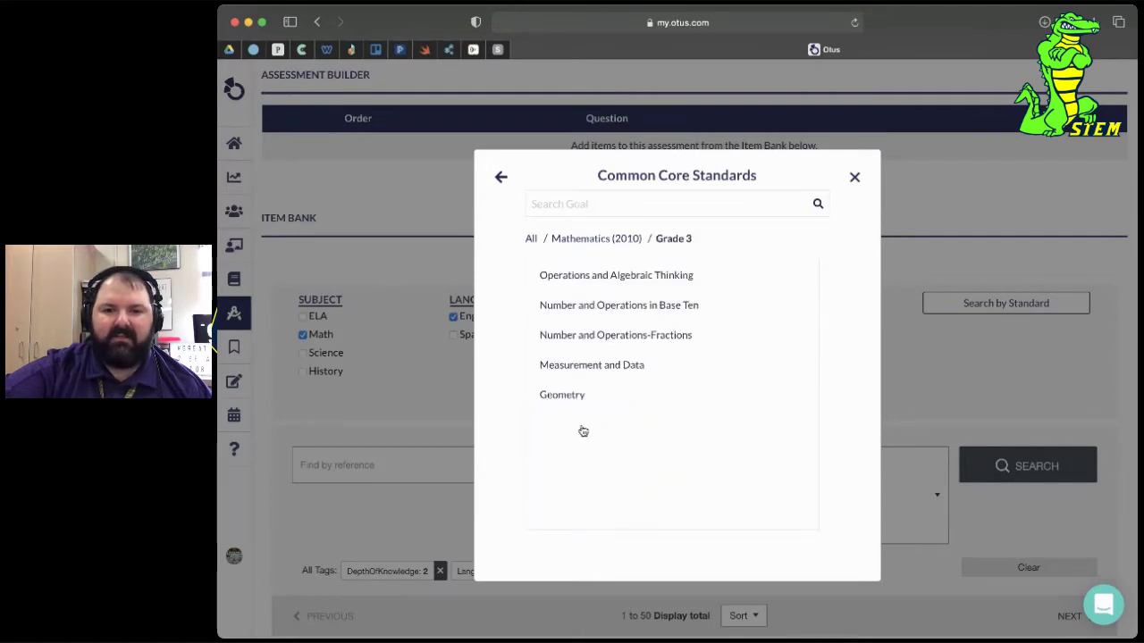
pyautogui.click(685, 306)
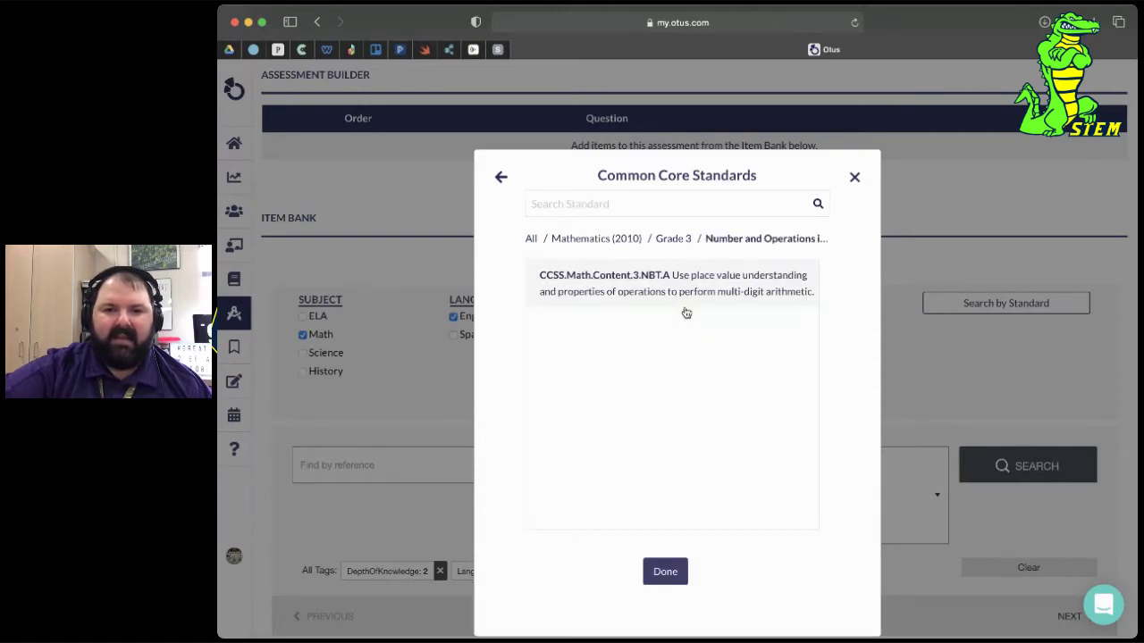
pyautogui.click(712, 291)
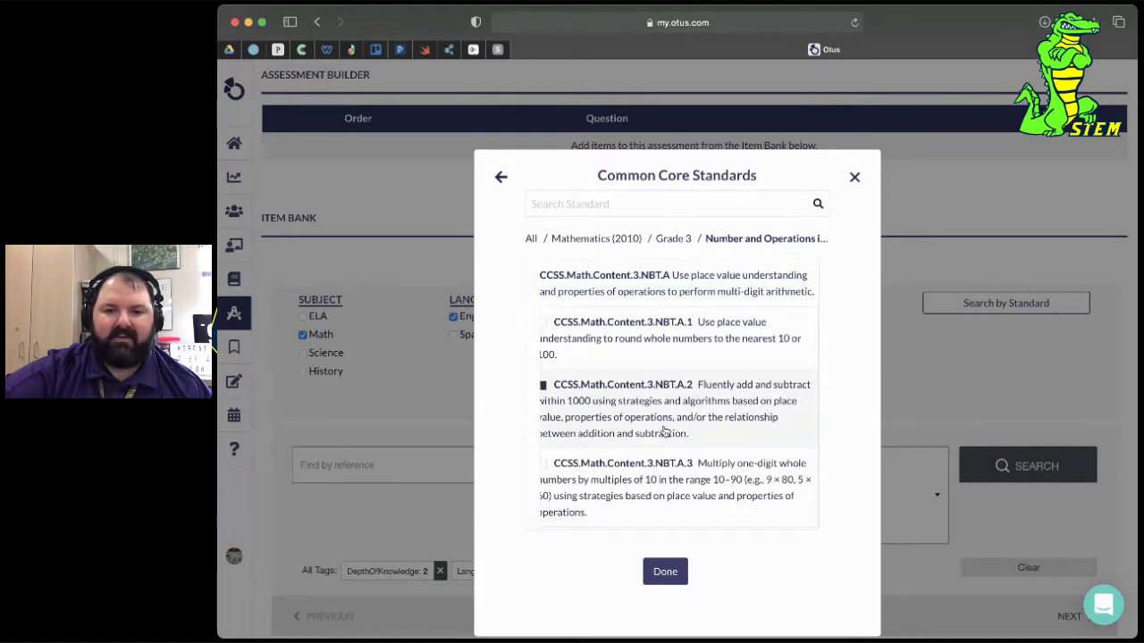
pyautogui.click(664, 570)
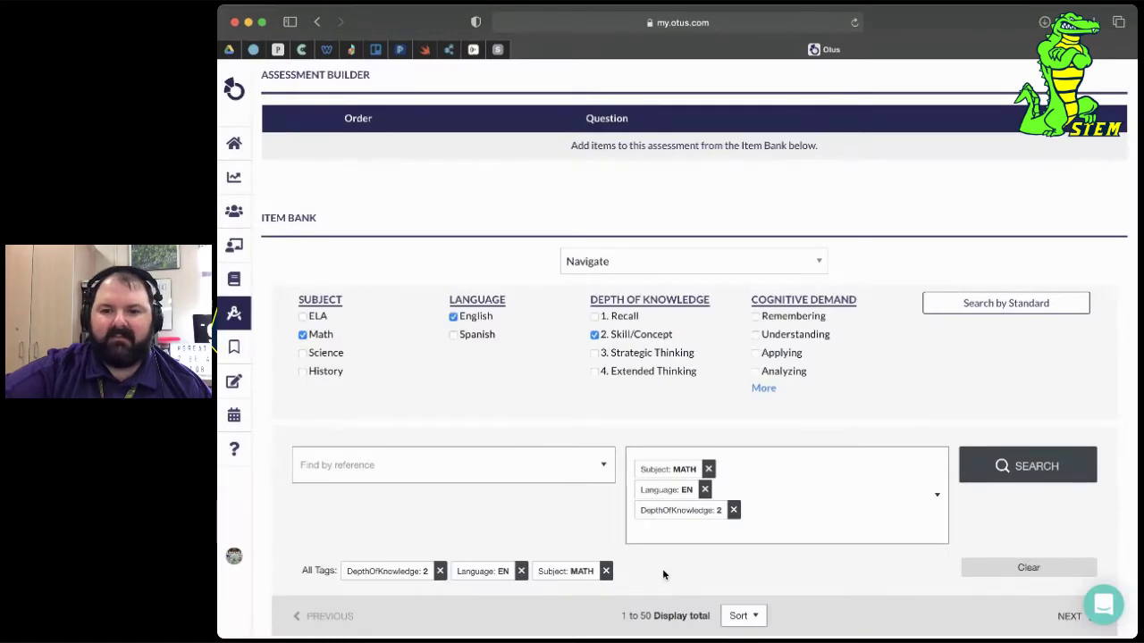
# - Browse the filtered Navigate items to find suitable addition and subtraction questions
pyautogui.scroll(-5, 662, 443)
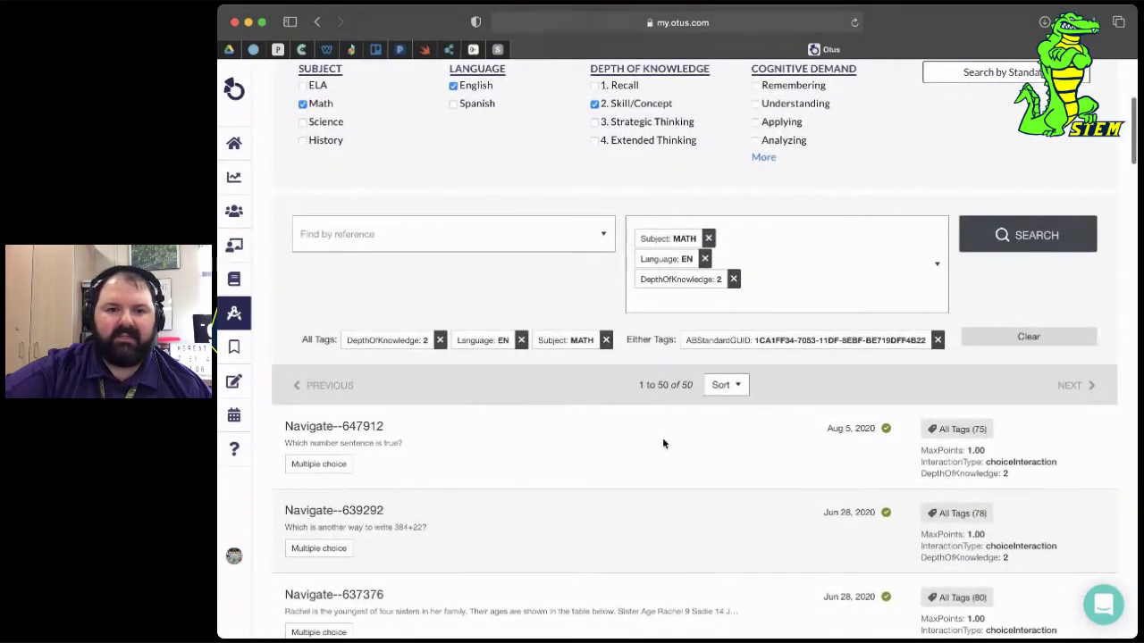
pyautogui.scroll(-4, 662, 441)
pyautogui.scroll(-1, 662, 442)
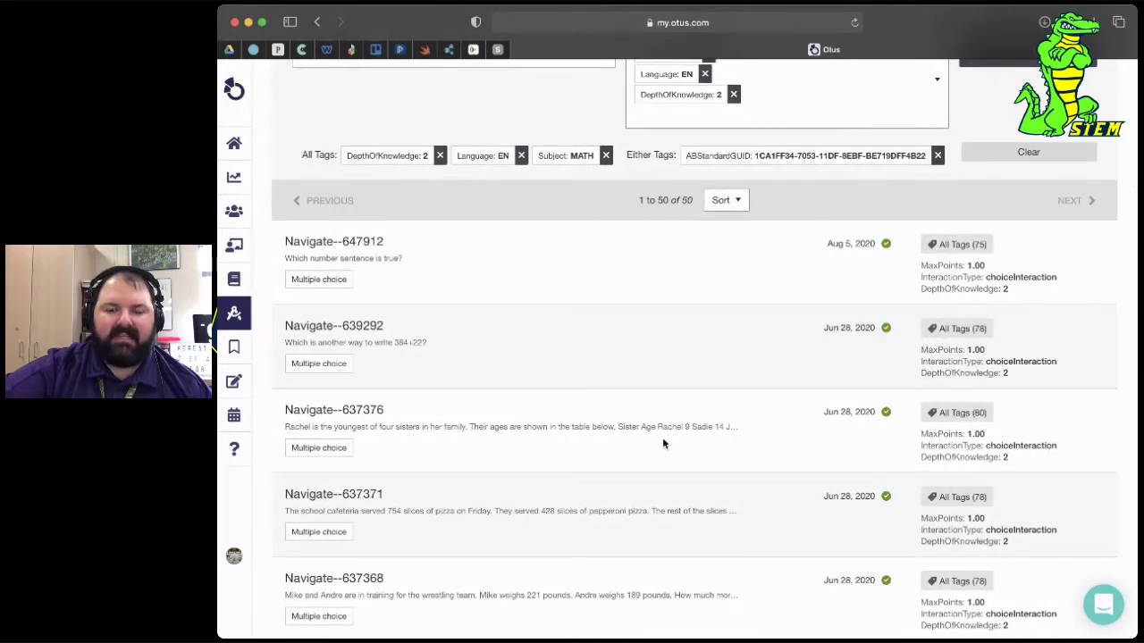
pyautogui.scroll(-15, 662, 443)
pyautogui.scroll(-18, 662, 444)
pyautogui.scroll(-15, 662, 443)
pyautogui.scroll(-10, 662, 443)
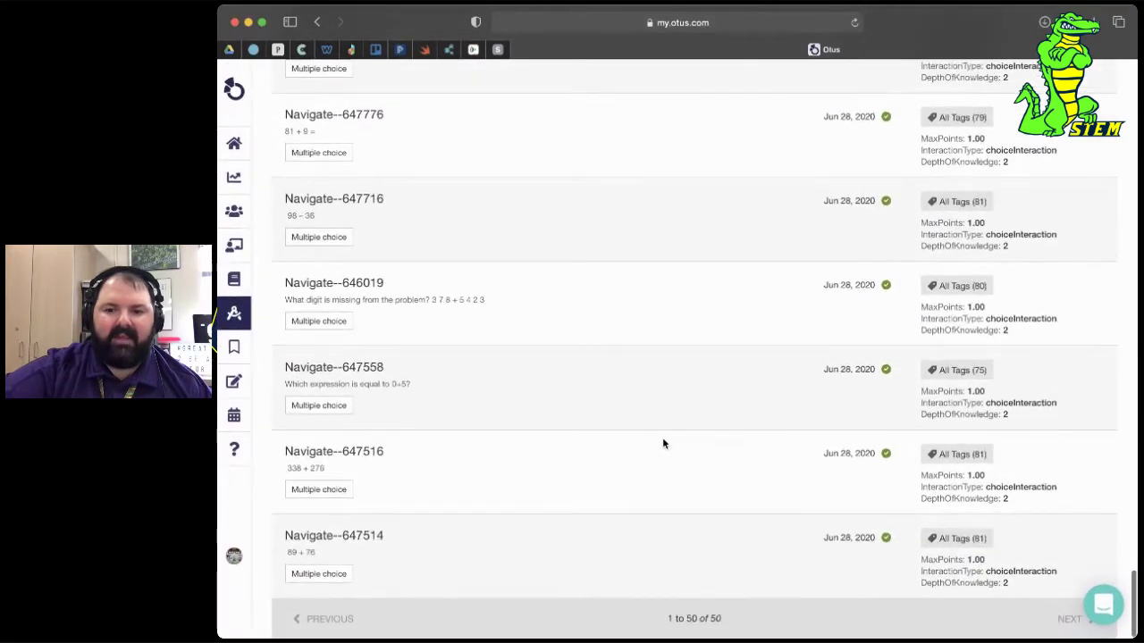
pyautogui.scroll(8, 662, 443)
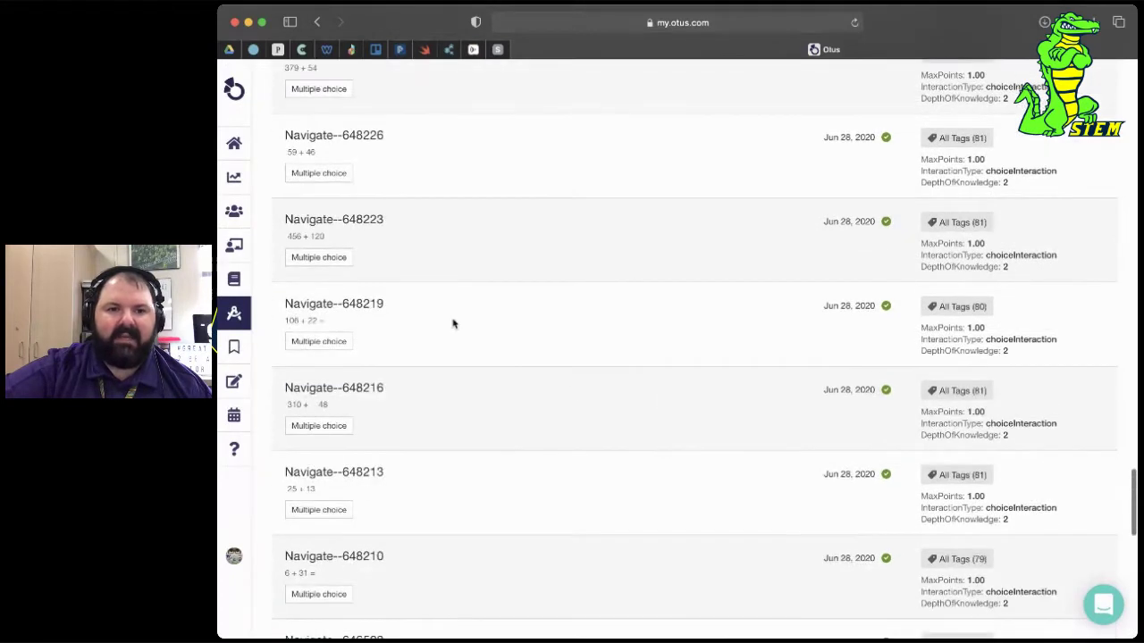
# - Preview the "106 + 22 =" multiple-choice item in full and return to the item list
pyautogui.click(334, 312)
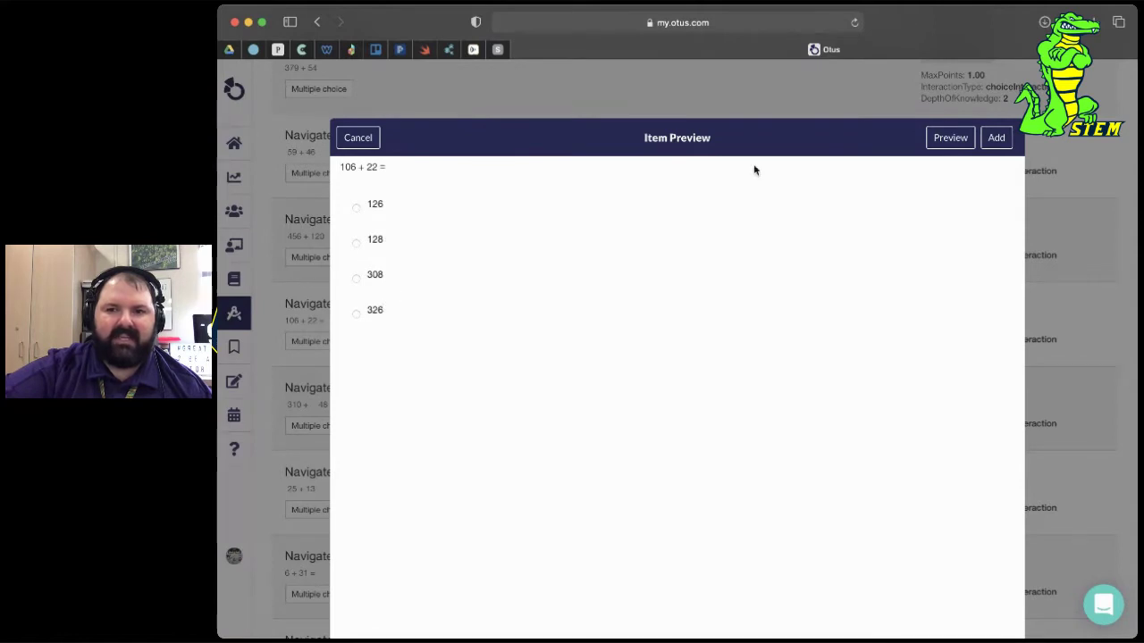
pyautogui.click(947, 139)
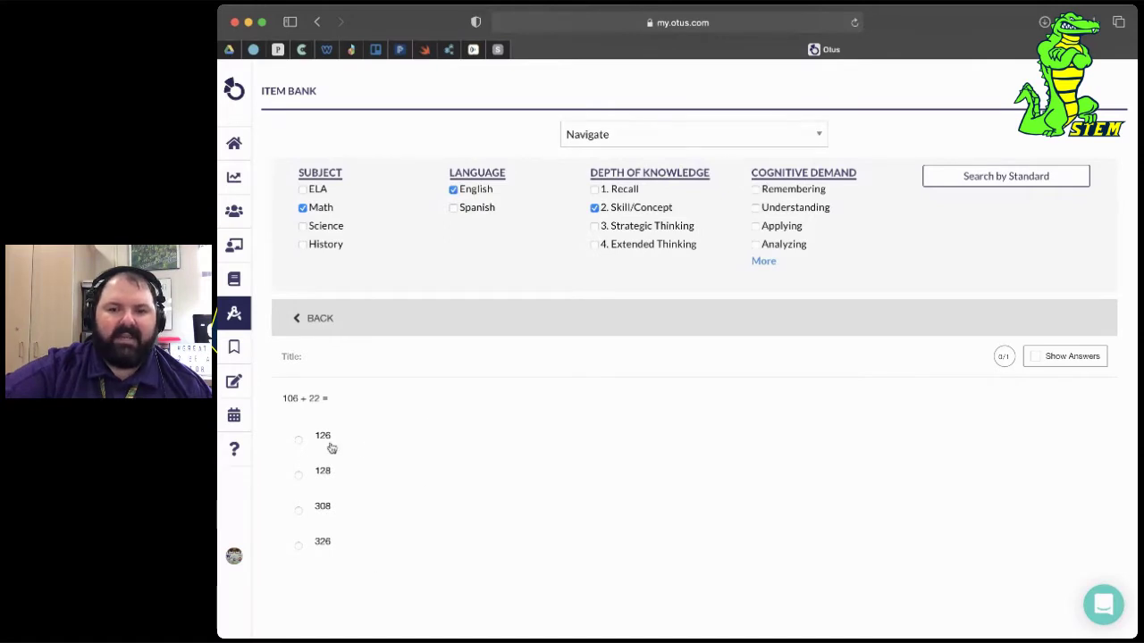
pyautogui.scroll(1, 846, 392)
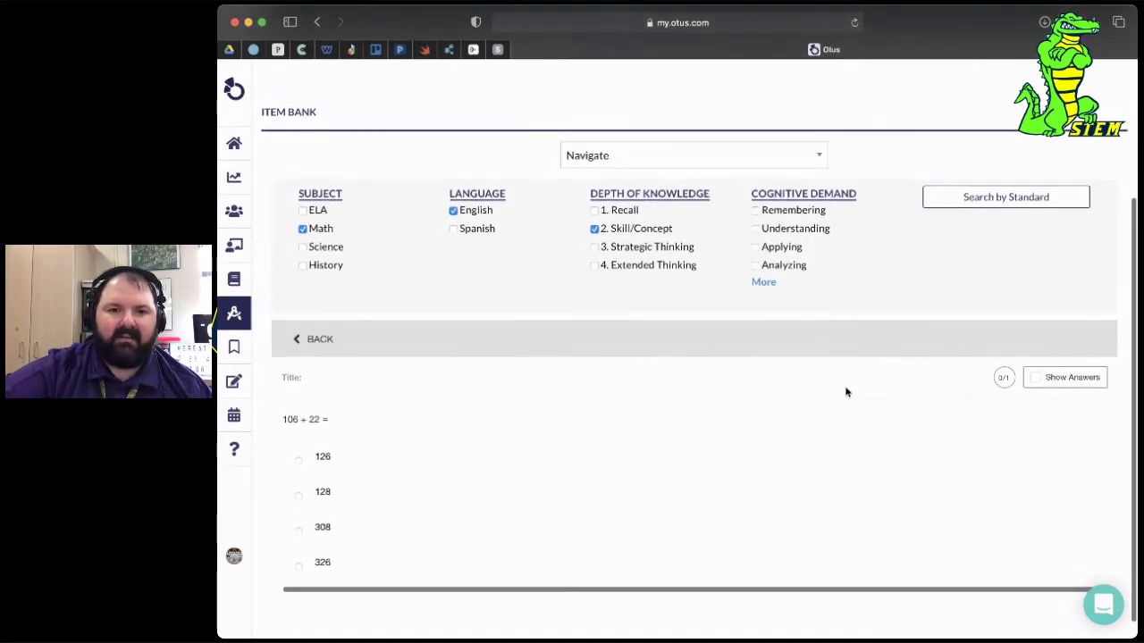
pyautogui.click(322, 340)
# - Add the 310 + 48 multiple-choice item, Navigate--648216, to the assessment
pyautogui.click(360, 388)
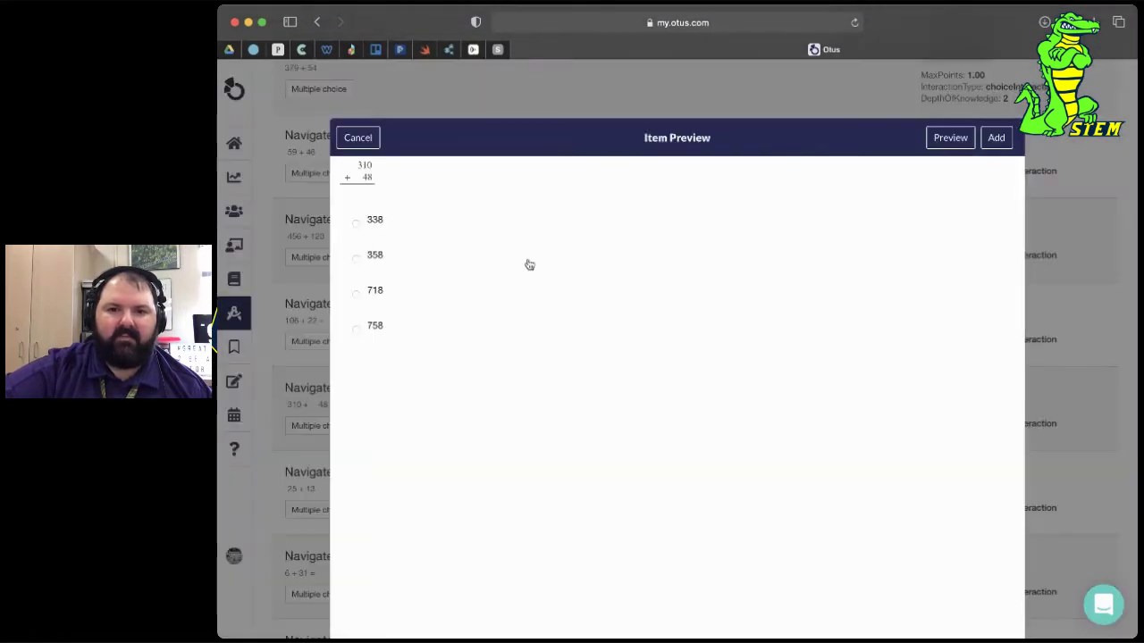
pyautogui.click(1001, 141)
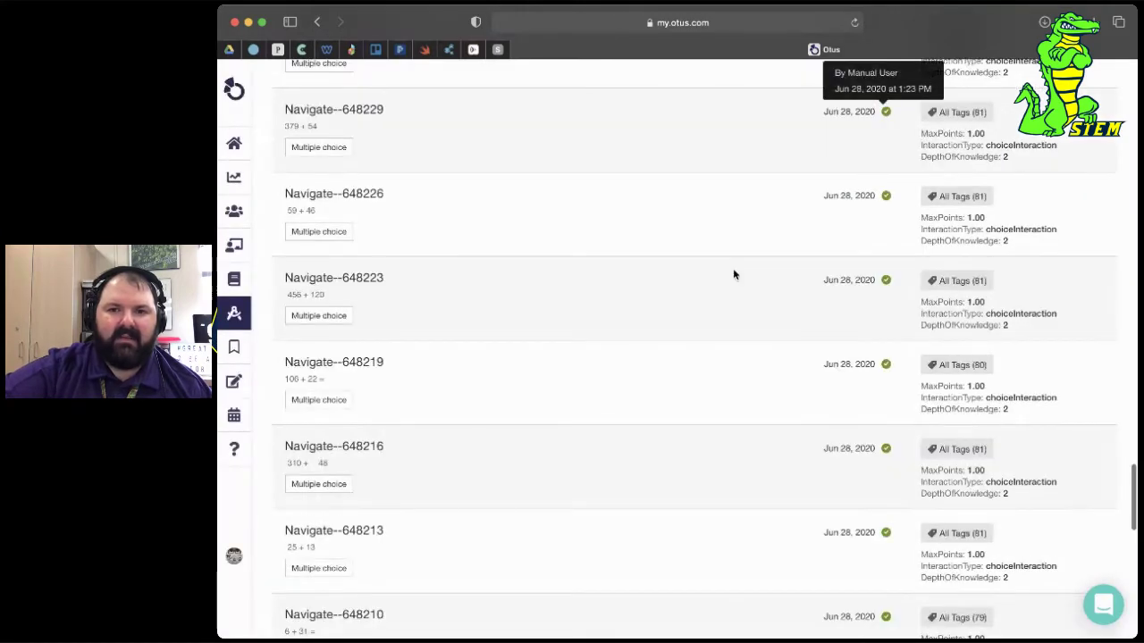
# - Switch the item bank source to My Items and try to clear the search tags
pyautogui.scroll(15, 732, 275)
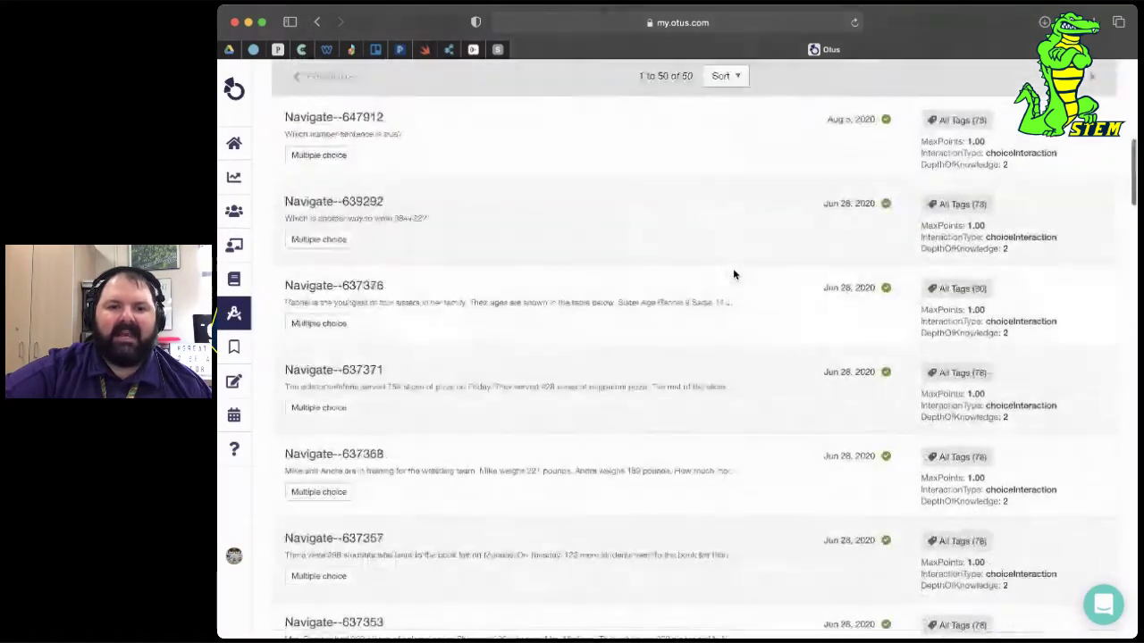
pyautogui.scroll(10, 732, 273)
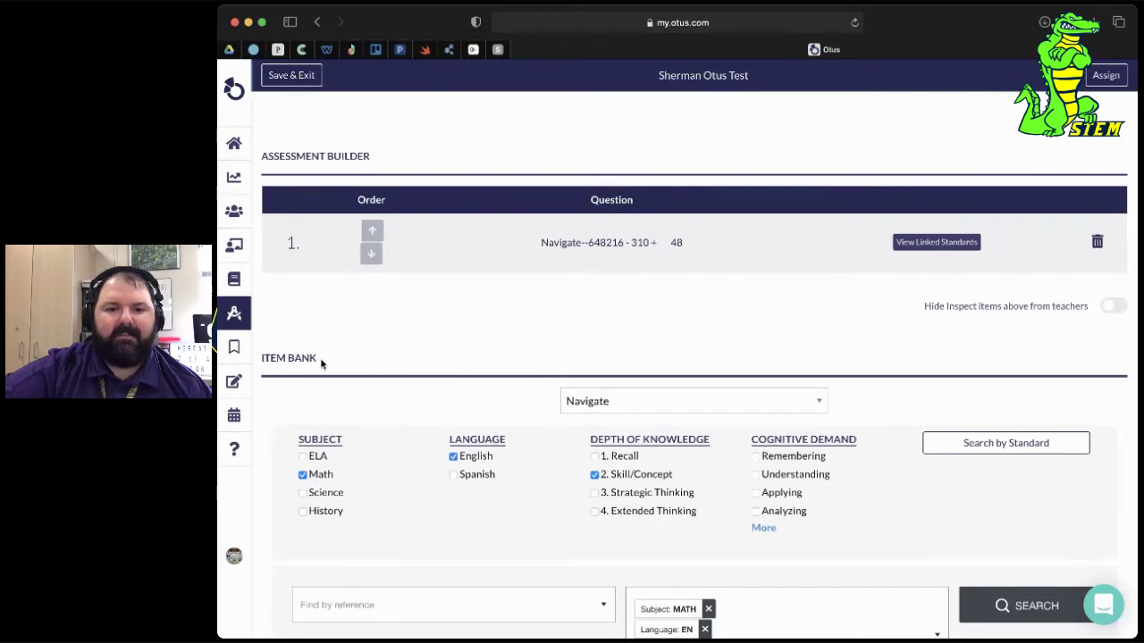
pyautogui.click(621, 394)
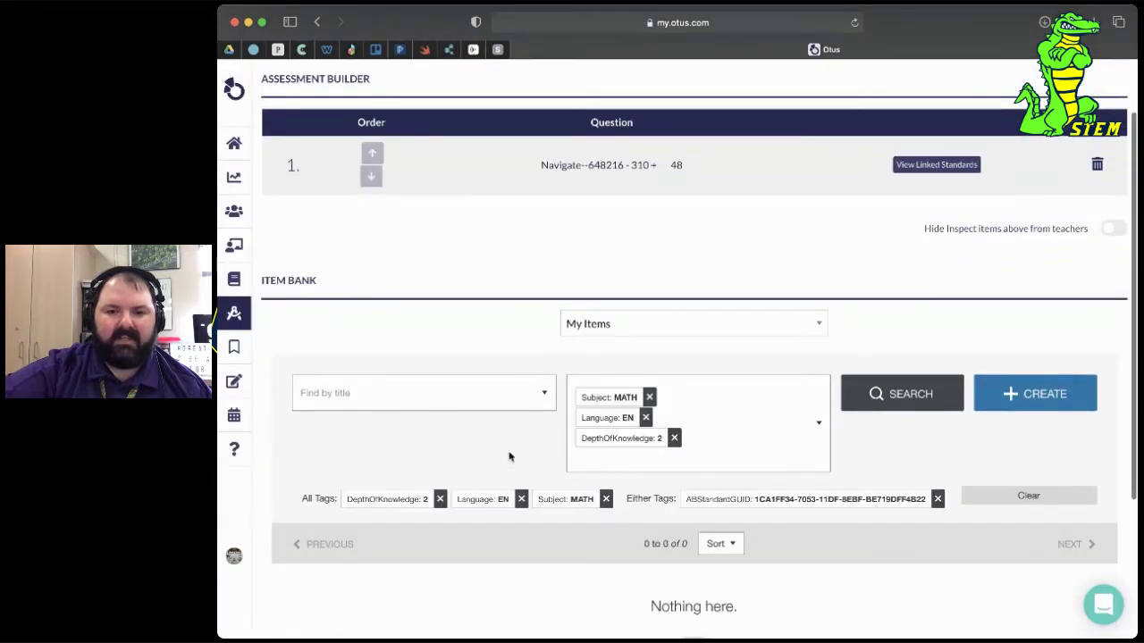
pyautogui.click(1035, 502)
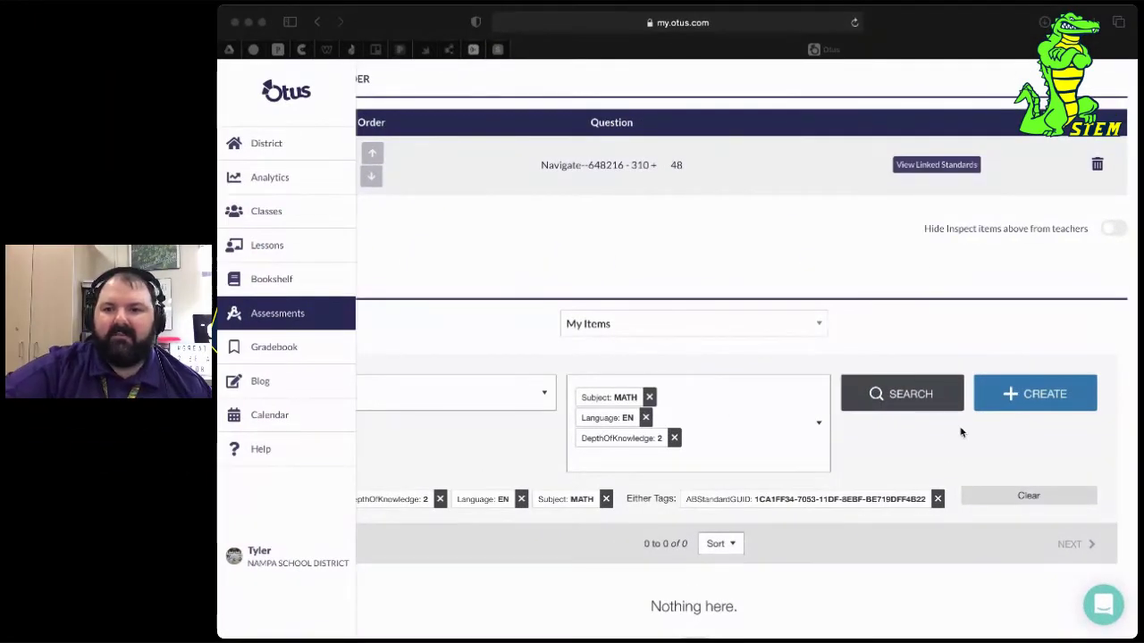
# - Create a new item in My Items and open the selection of question types to add to it
pyautogui.click(1019, 401)
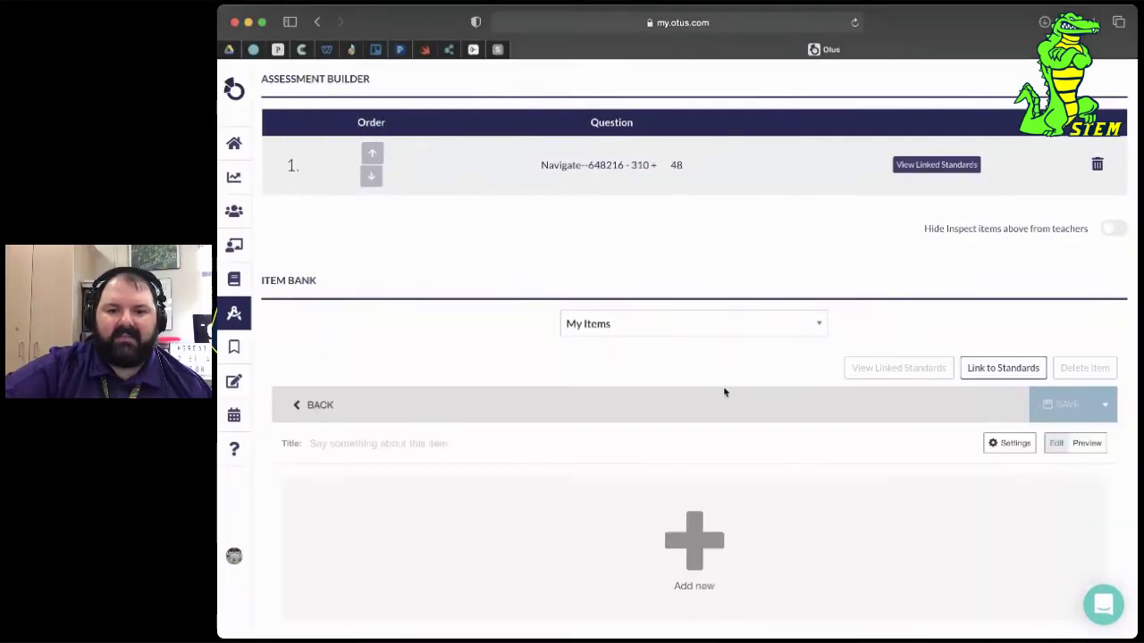
pyautogui.scroll(-1, 723, 391)
pyautogui.click(689, 492)
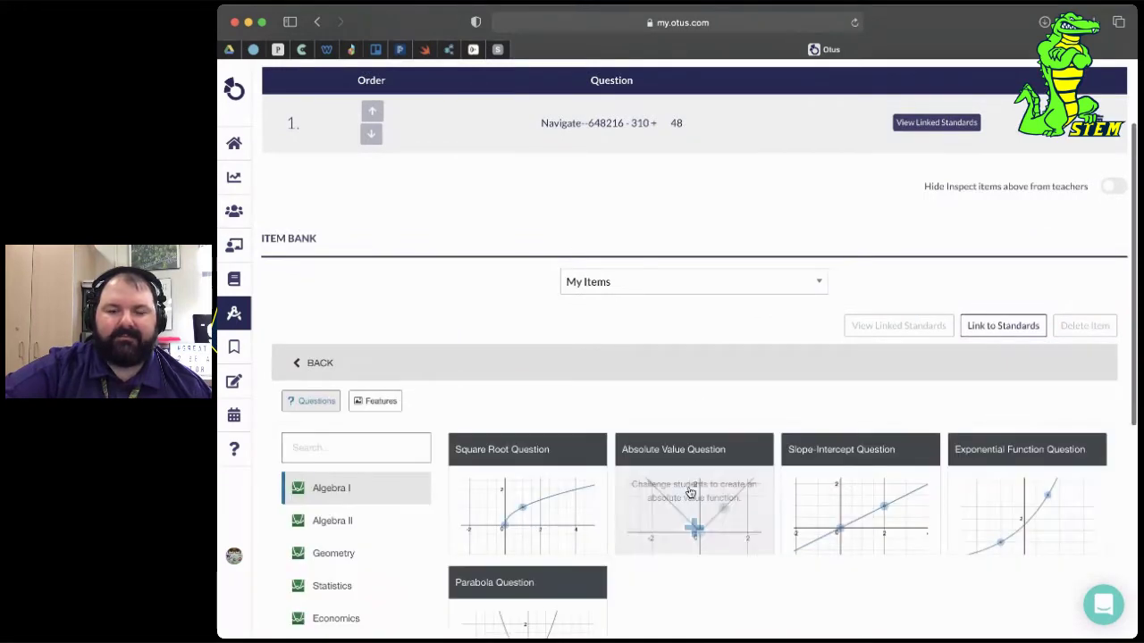
# - Browse the question templates in the Algebra I, Algebra II, Miscellaneous and Multiple Choice categories
pyautogui.scroll(-3, 503, 378)
pyautogui.scroll(-4, 502, 378)
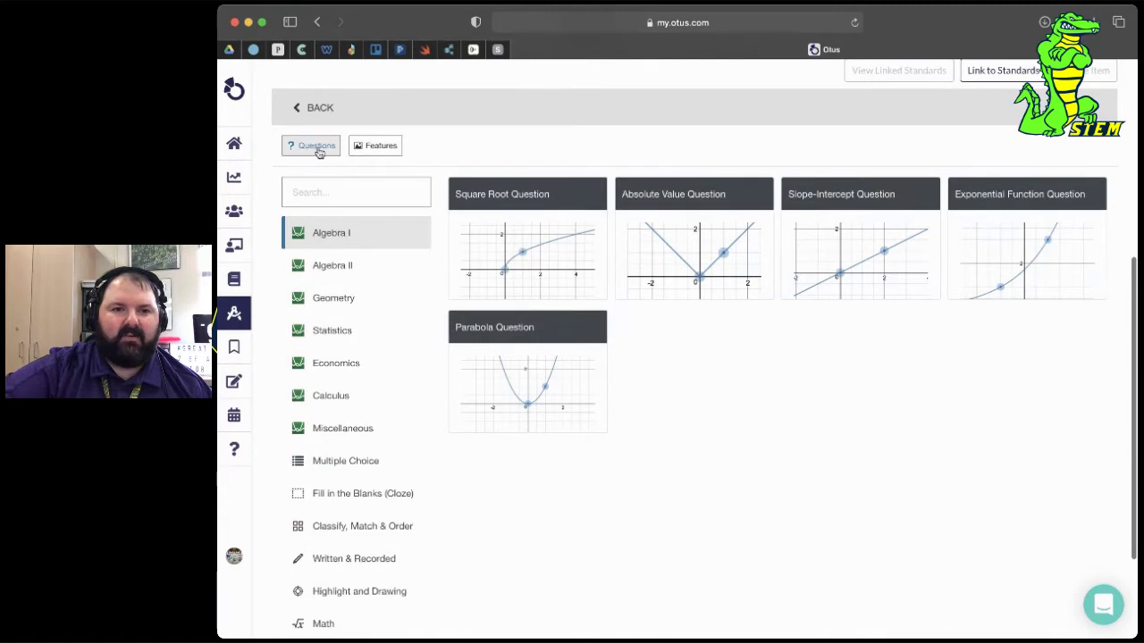
pyautogui.scroll(-3, 339, 250)
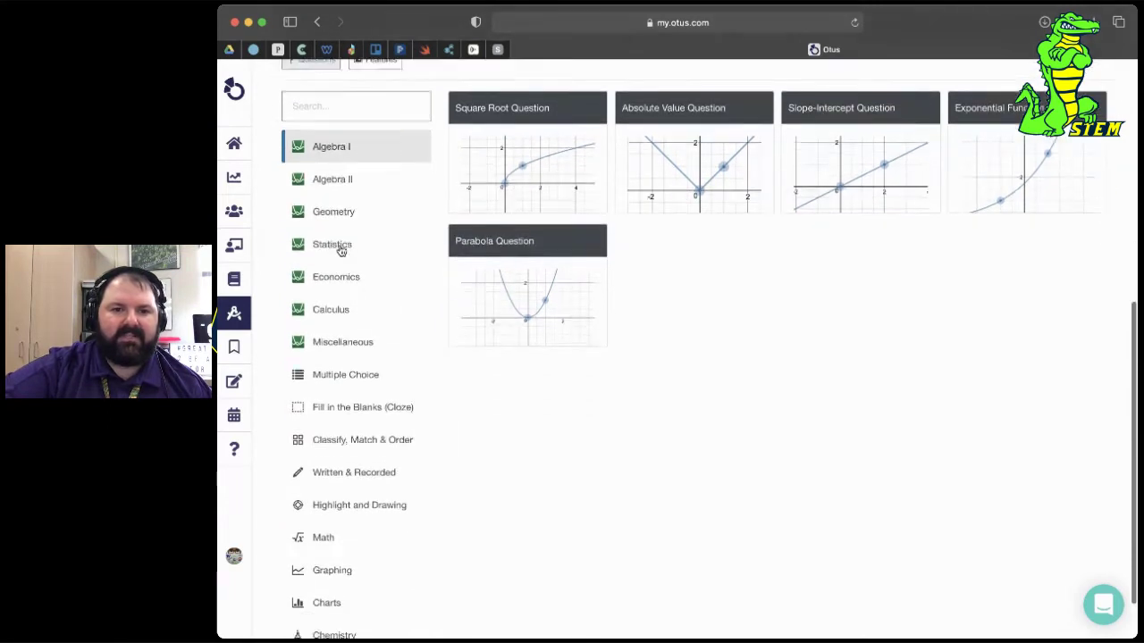
pyautogui.click(370, 165)
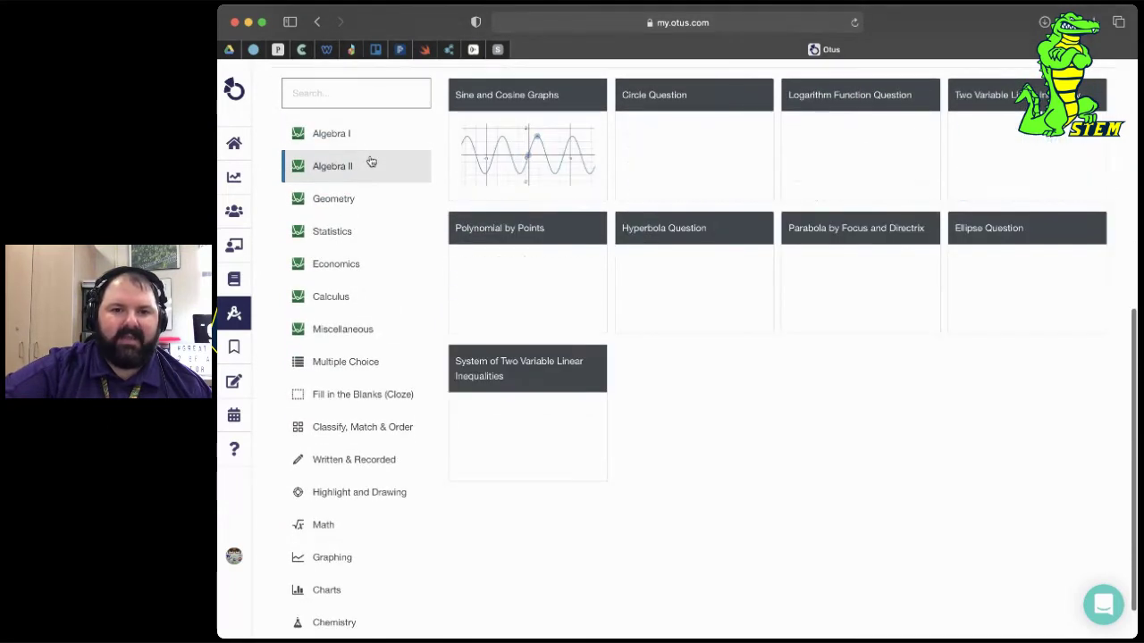
pyautogui.click(381, 323)
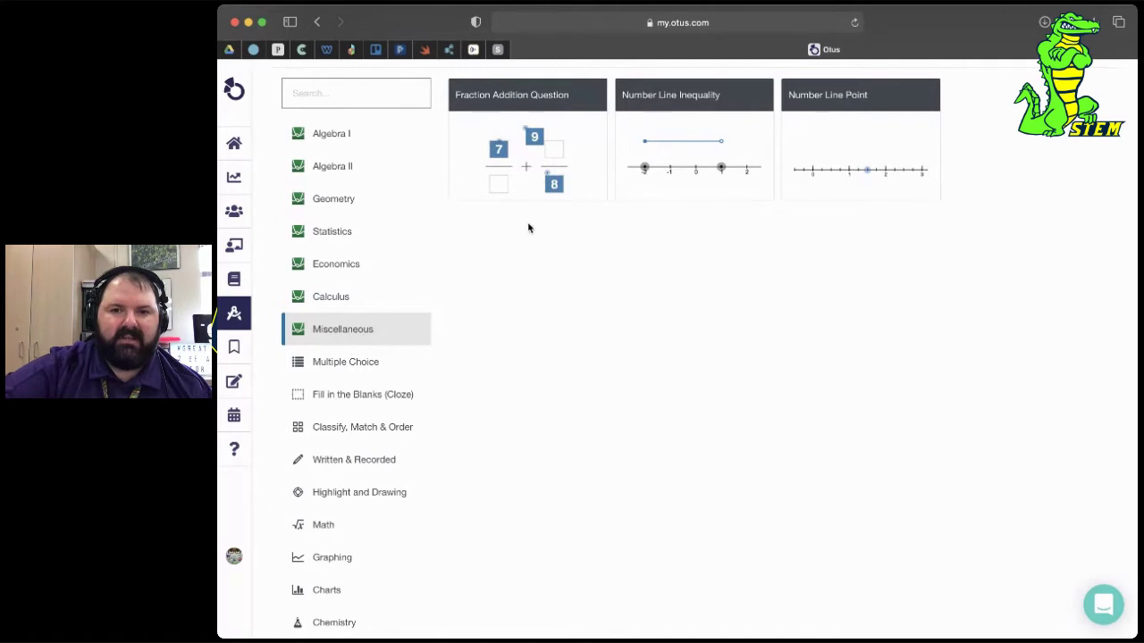
pyautogui.moveTo(578, 195)
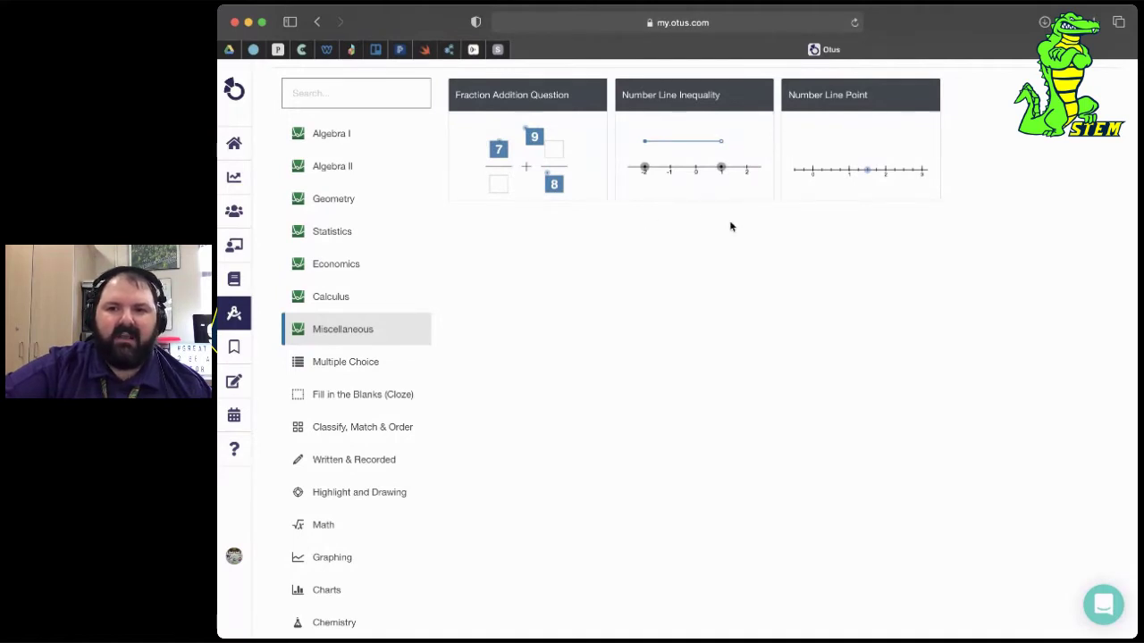
pyautogui.moveTo(894, 179)
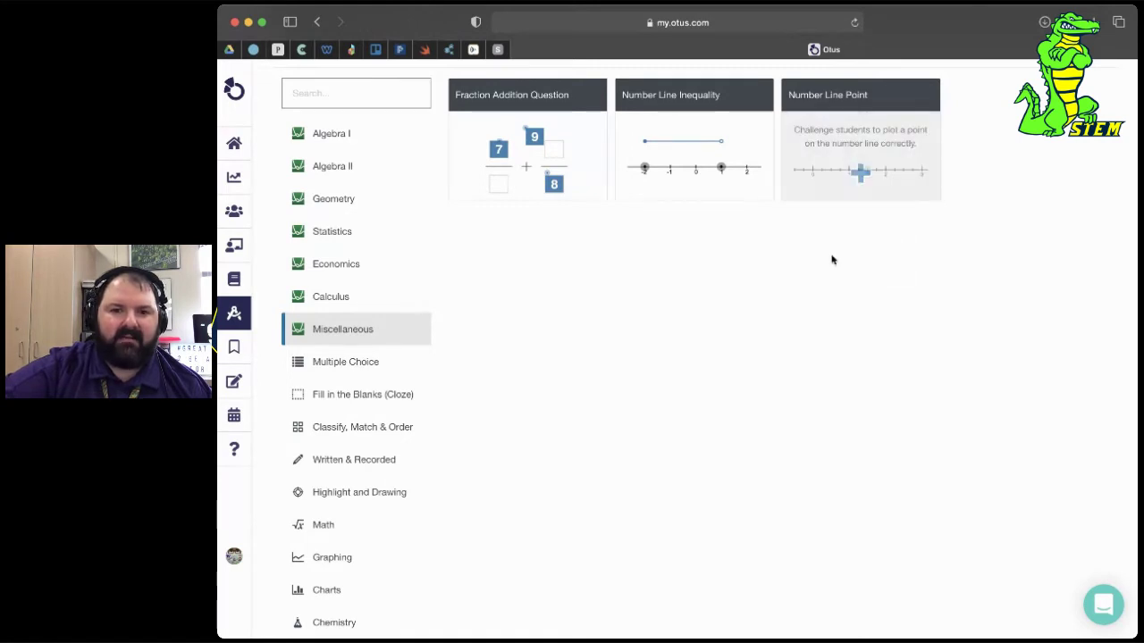
pyautogui.click(333, 361)
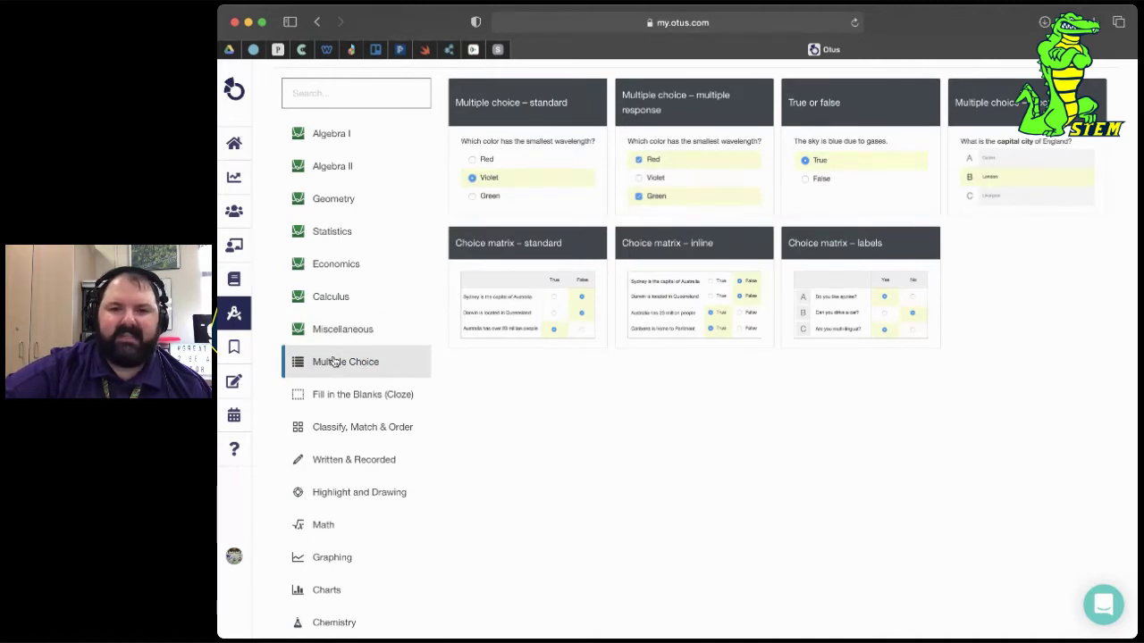
# - Examine the Fill in the Blanks (Cloze) templates at an enlarged page size, including the label image variants, and restore the page size
pyautogui.click(334, 397)
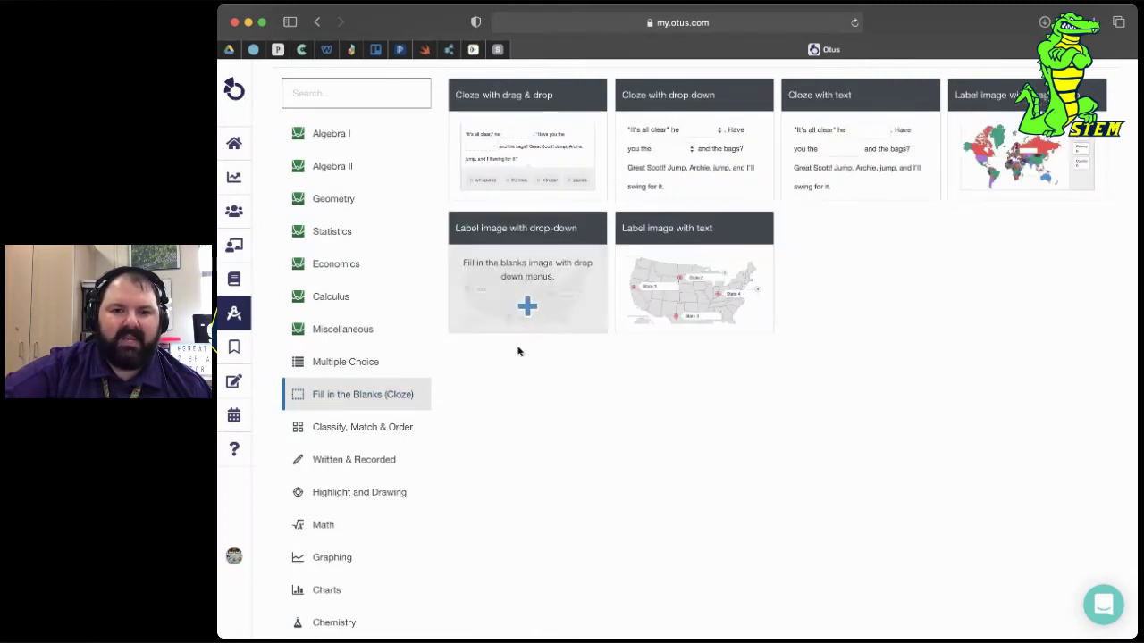
pyautogui.press('super+equal')
pyautogui.press('super+equal')
pyautogui.press('super+equal')
pyautogui.press('super+equal')
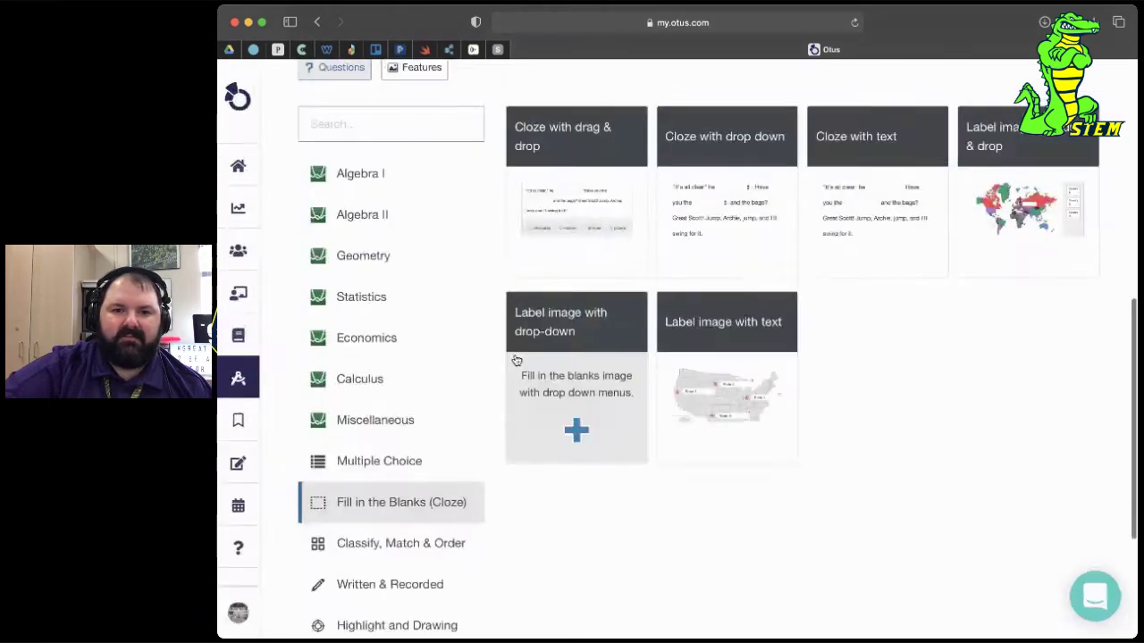
pyautogui.scroll(-3, 515, 360)
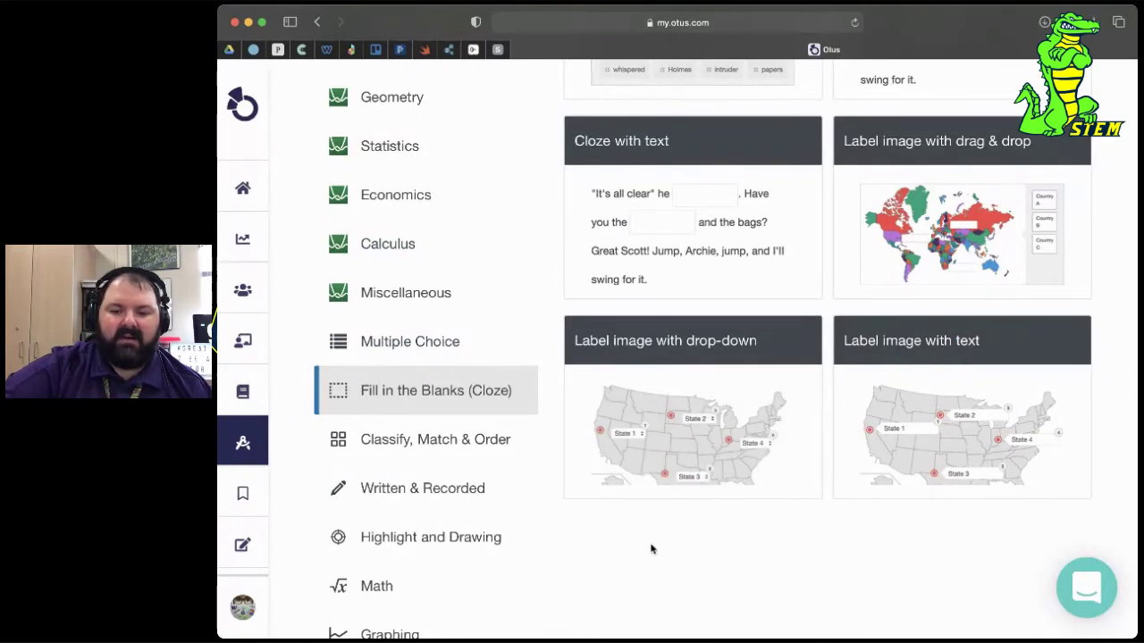
pyautogui.press('super+minus')
pyautogui.press('super+minus')
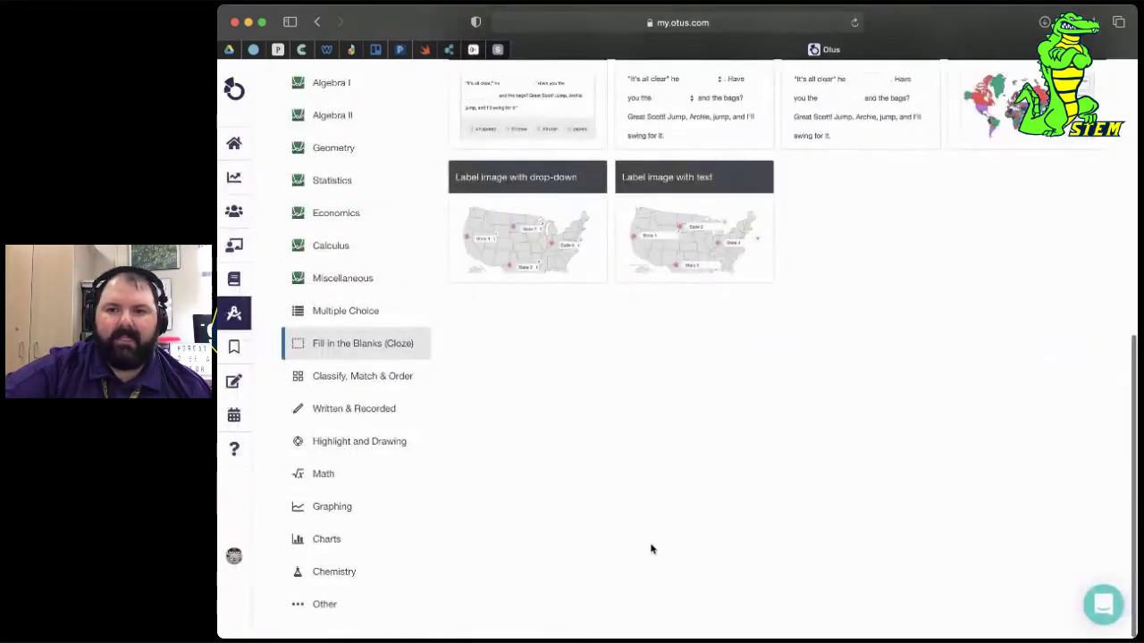
pyautogui.scroll(5, 650, 546)
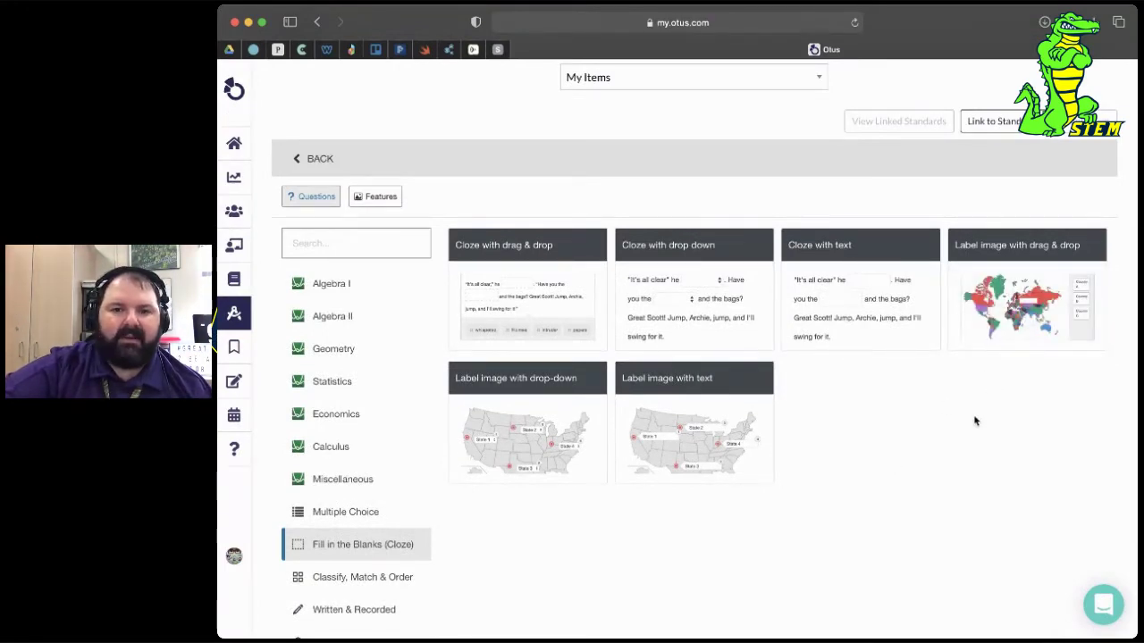
# - Look through the Classify, Match & Order templates and the remaining question categories
pyautogui.scroll(-1, 627, 518)
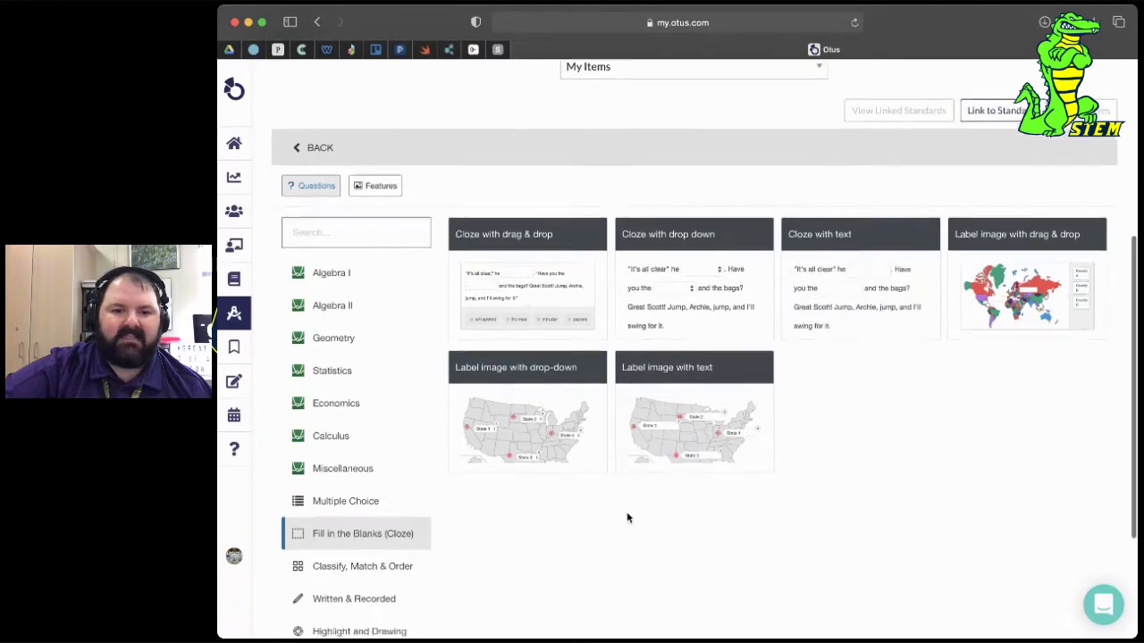
pyautogui.scroll(-4, 627, 518)
pyautogui.click(413, 385)
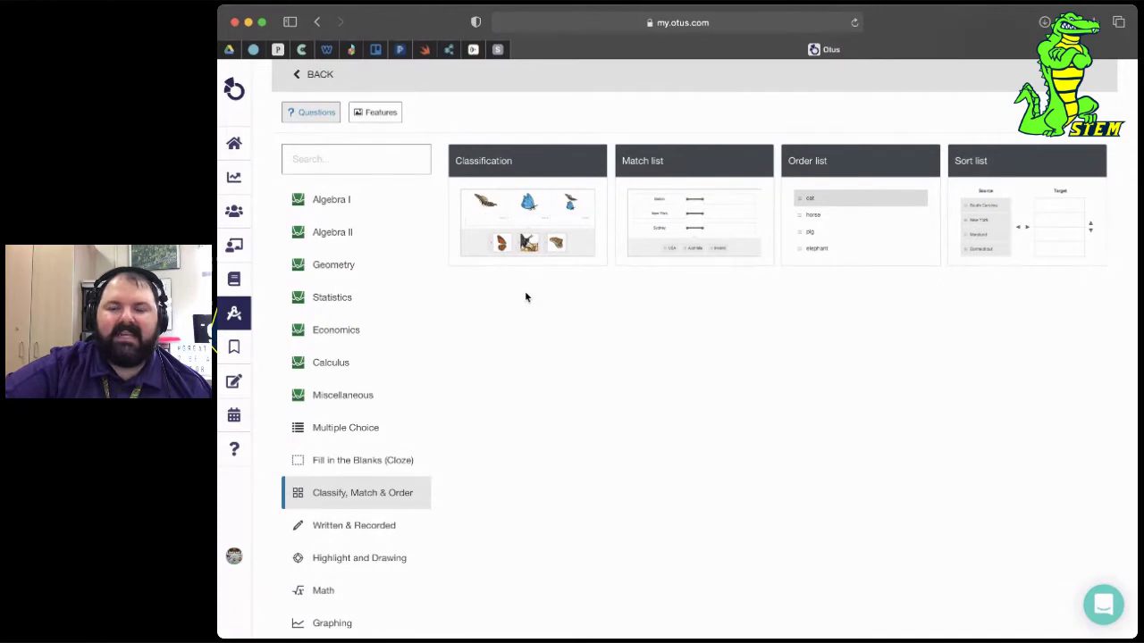
pyautogui.scroll(-3, 526, 296)
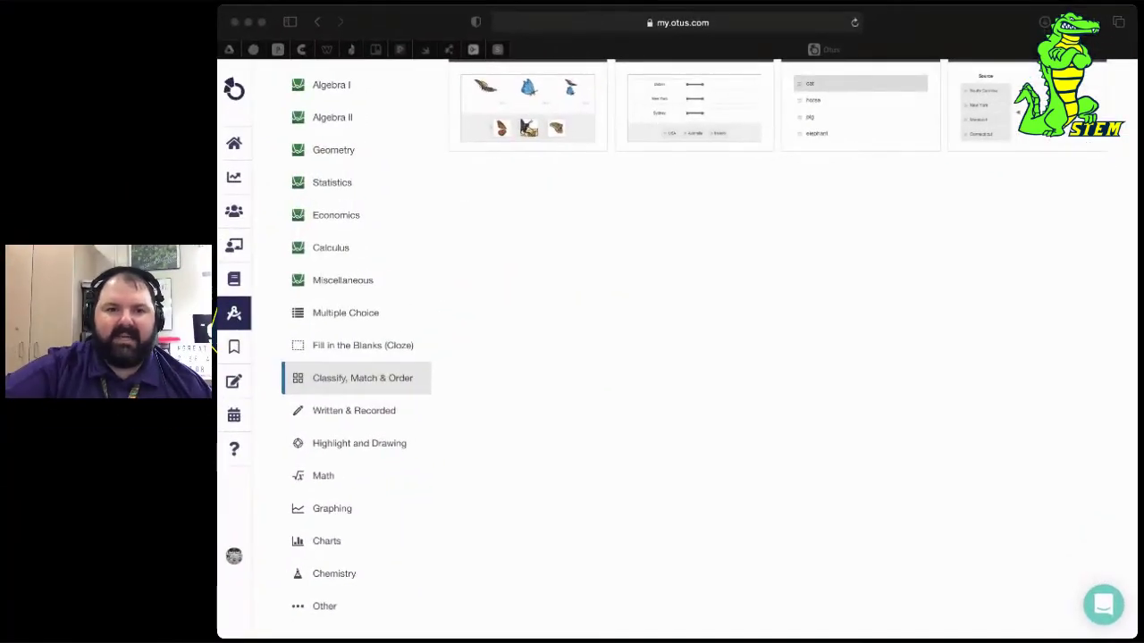
pyautogui.click(759, 450)
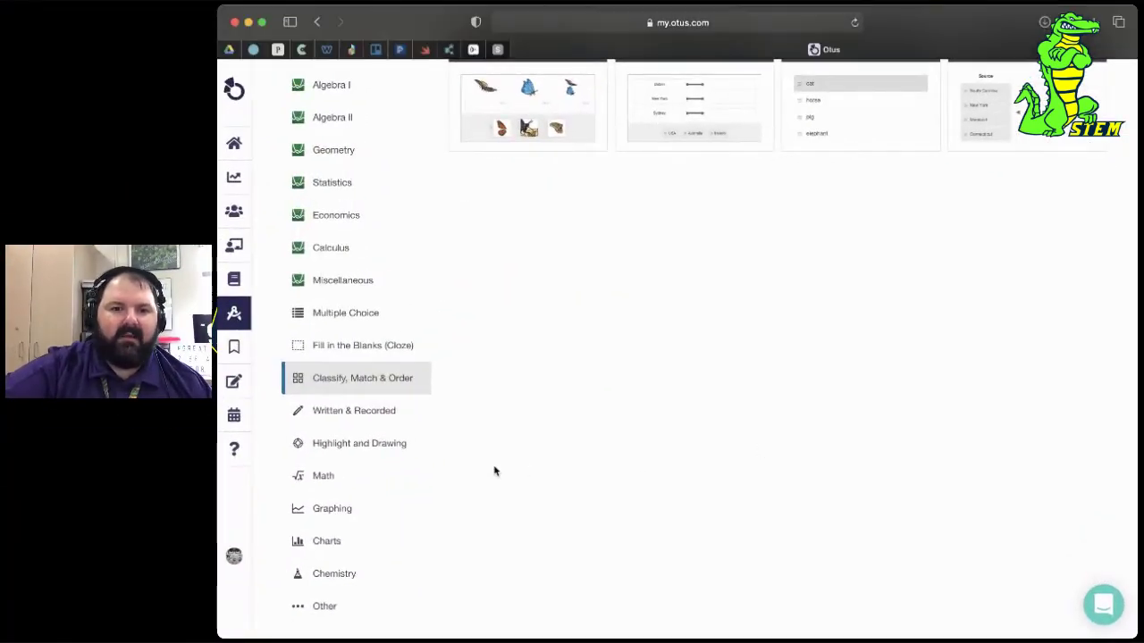
pyautogui.scroll(-1, 389, 419)
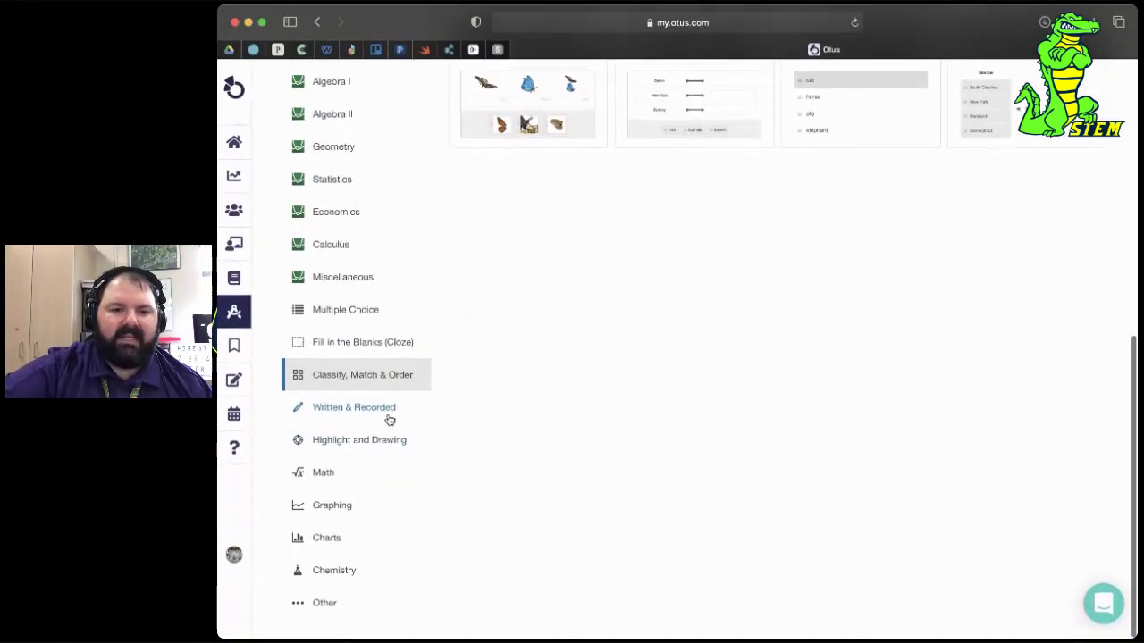
# - Add a Token highlight question from the Highlight and Drawing category to the new item
pyautogui.click(327, 451)
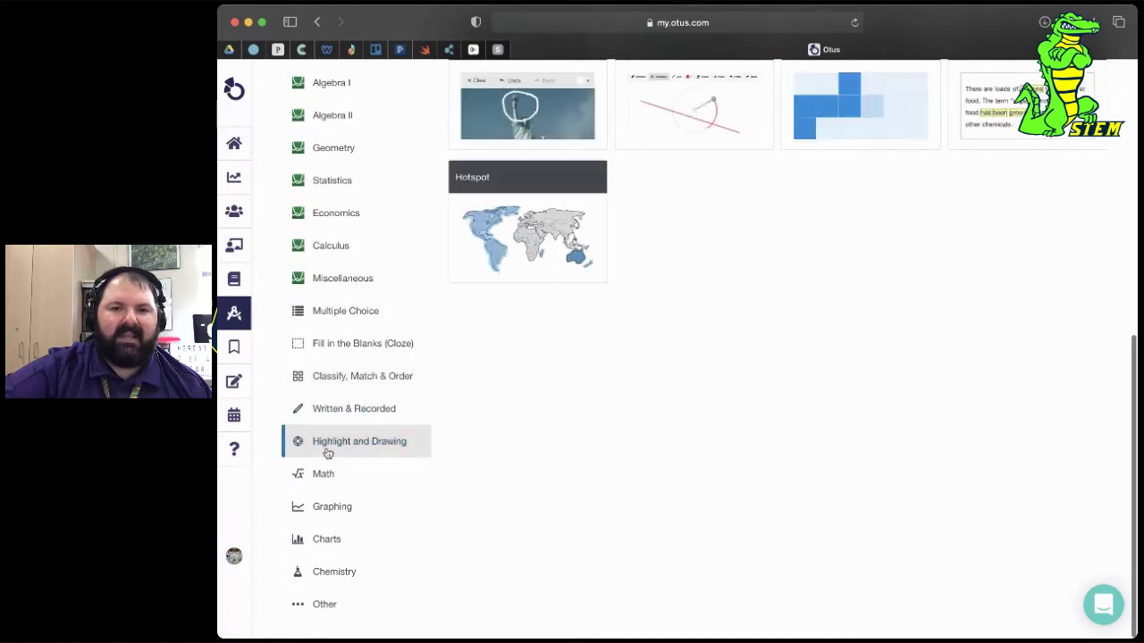
pyautogui.scroll(2, 566, 450)
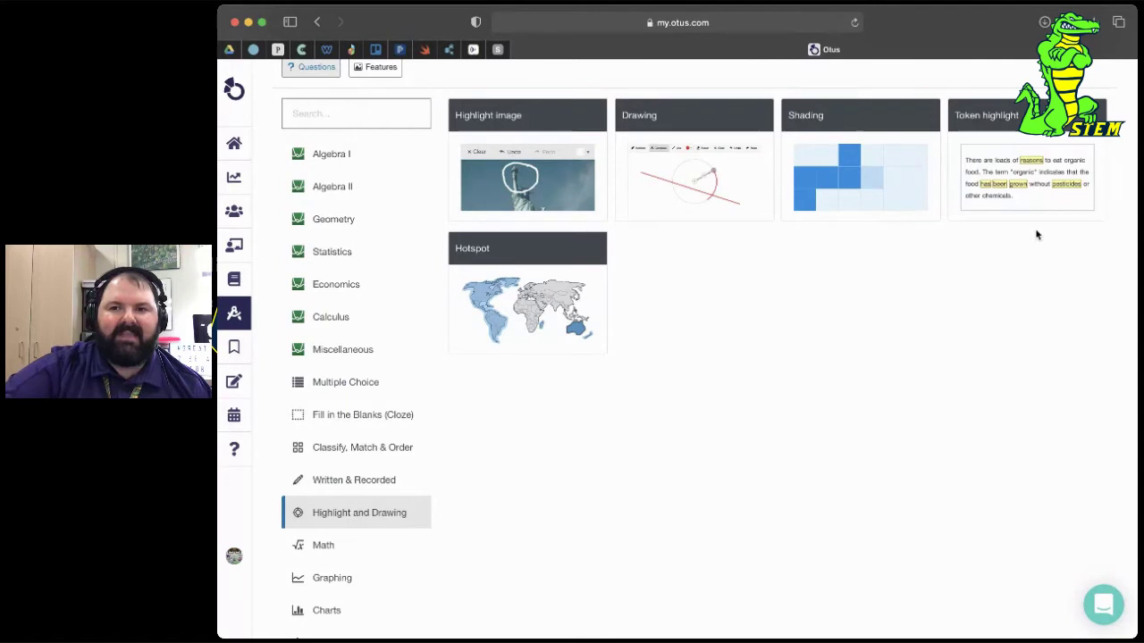
pyautogui.click(1028, 199)
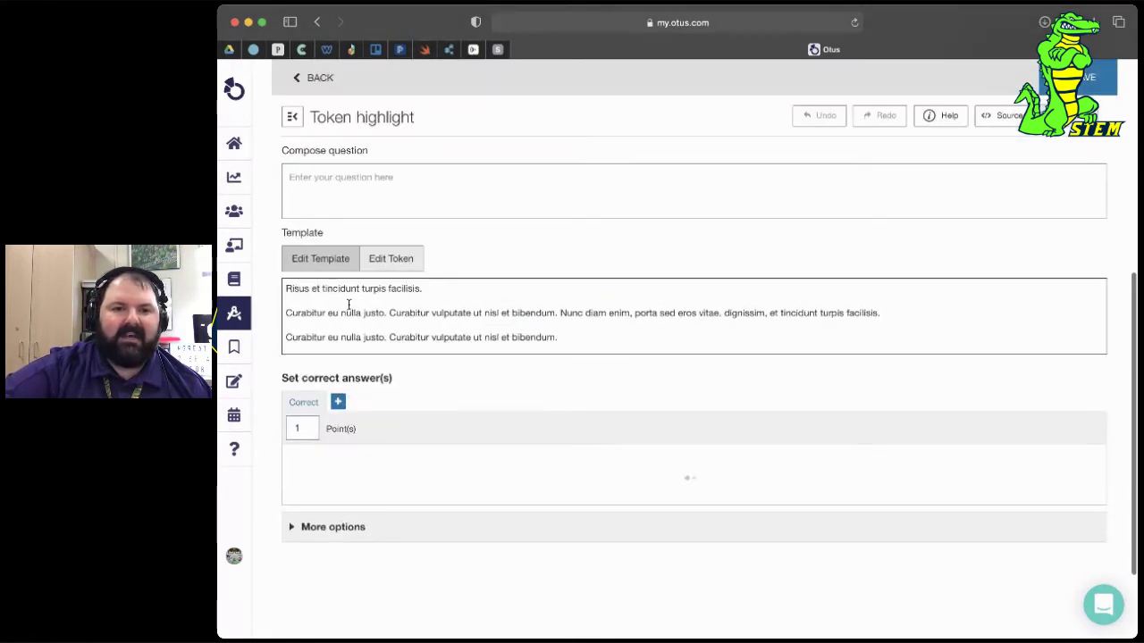
# - Enter "Select the word that mean the same as bottle." as the question text of the token highlight item
pyautogui.moveTo(284, 312); pyautogui.dragTo(391, 316)
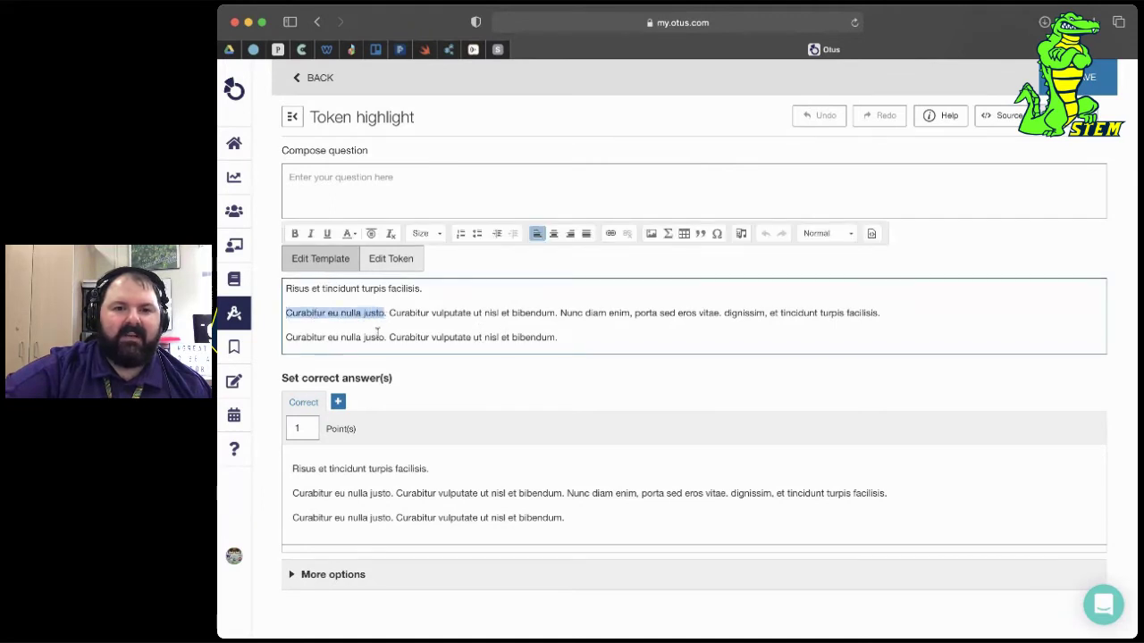
pyautogui.click(573, 336)
pyautogui.click(441, 176)
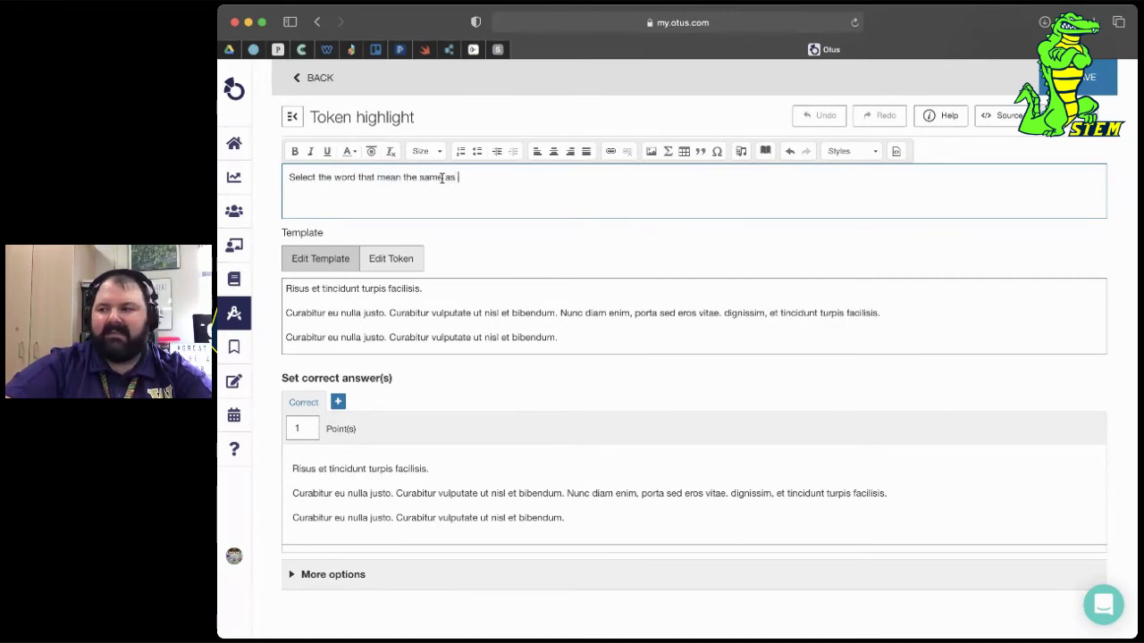
pyautogui.write('Select the word that mean the same as bottle.')
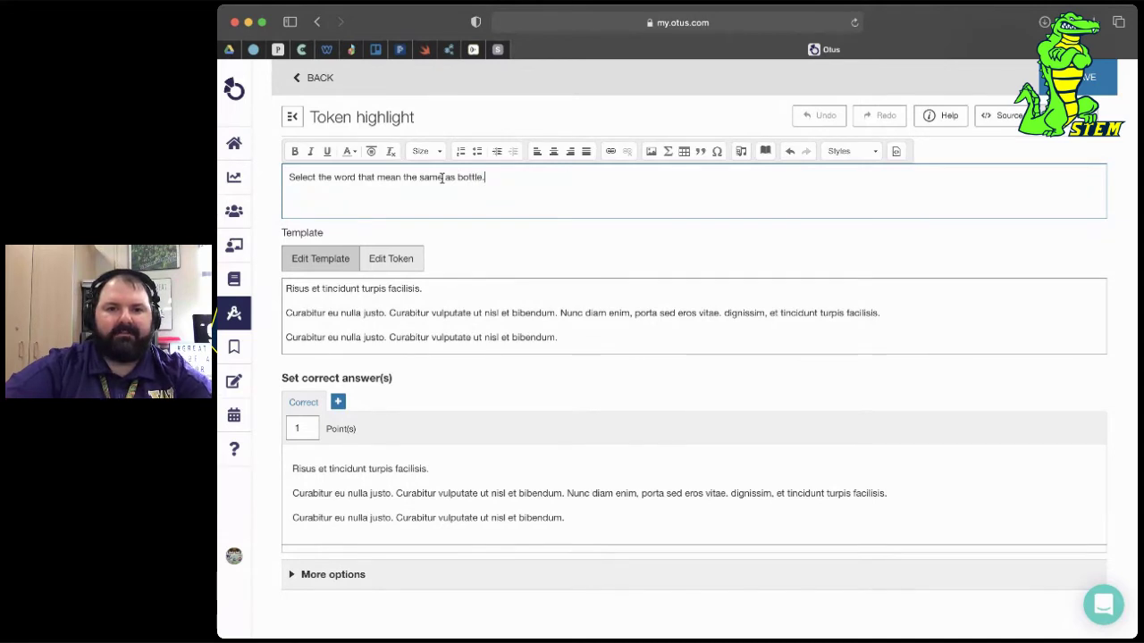
pyautogui.click(478, 264)
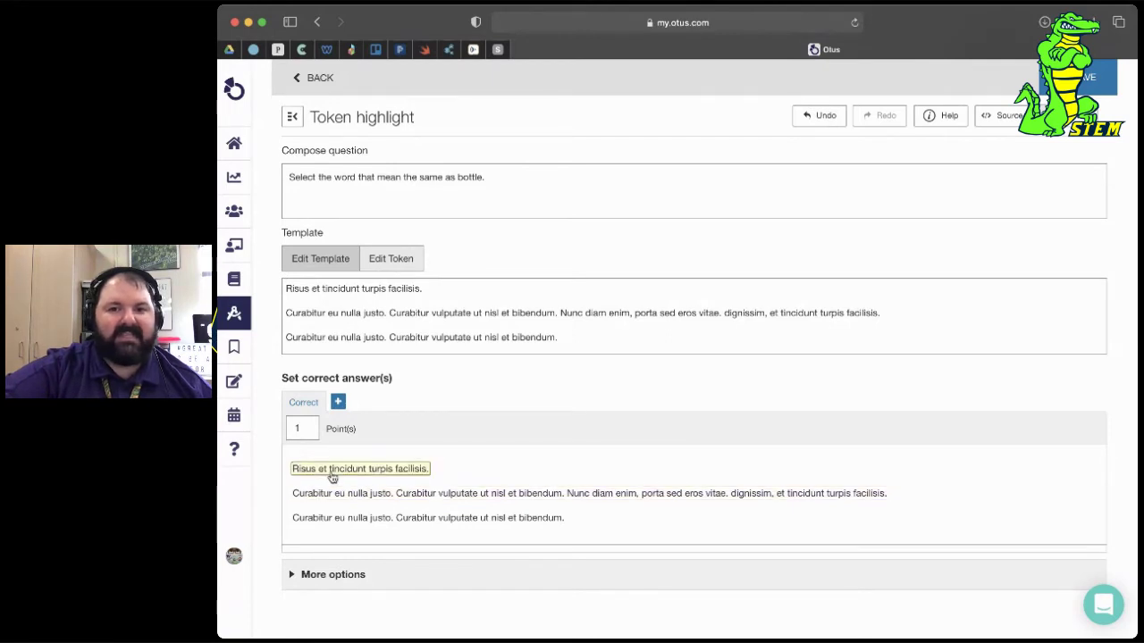
# - Try sentence and paragraph tokenization on the template text, and finish by applying word tokenization
pyautogui.click(404, 260)
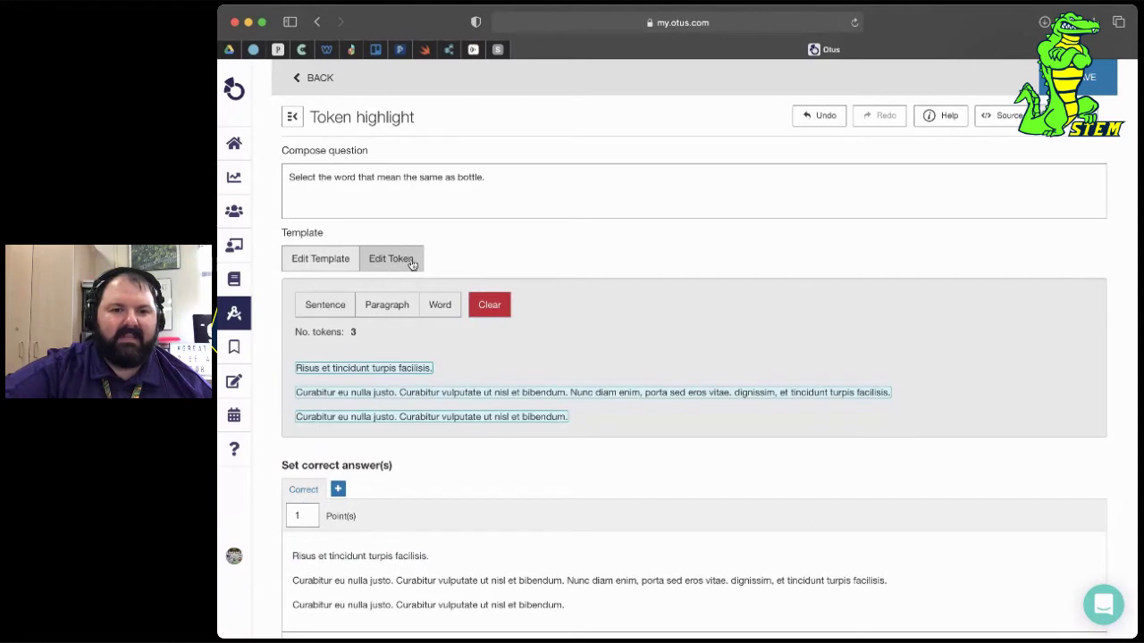
pyautogui.click(318, 308)
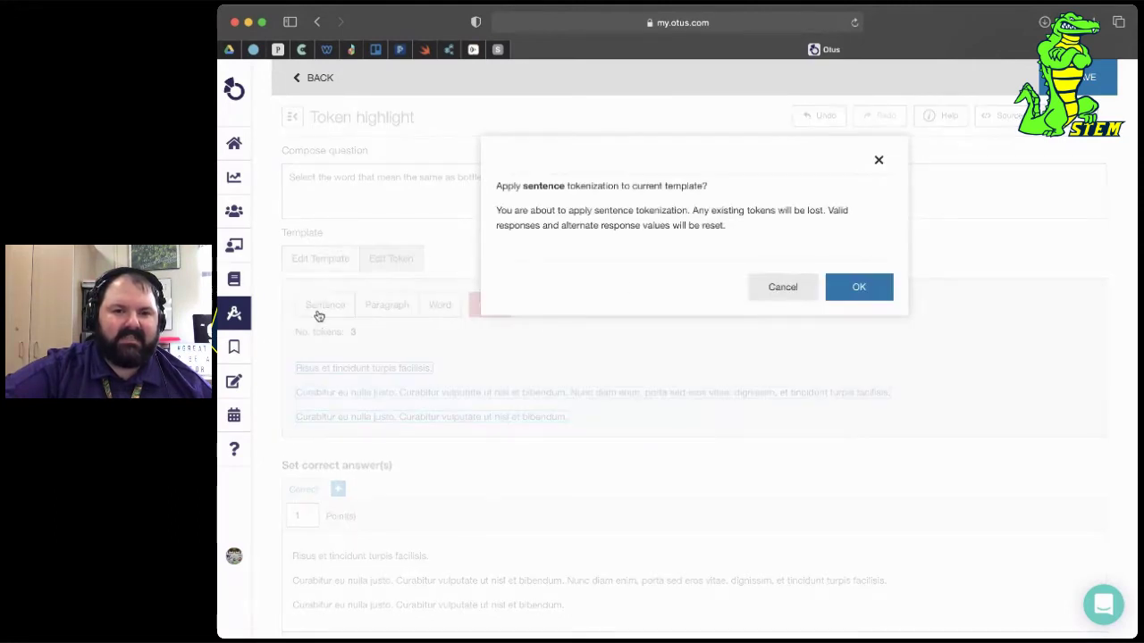
pyautogui.click(844, 297)
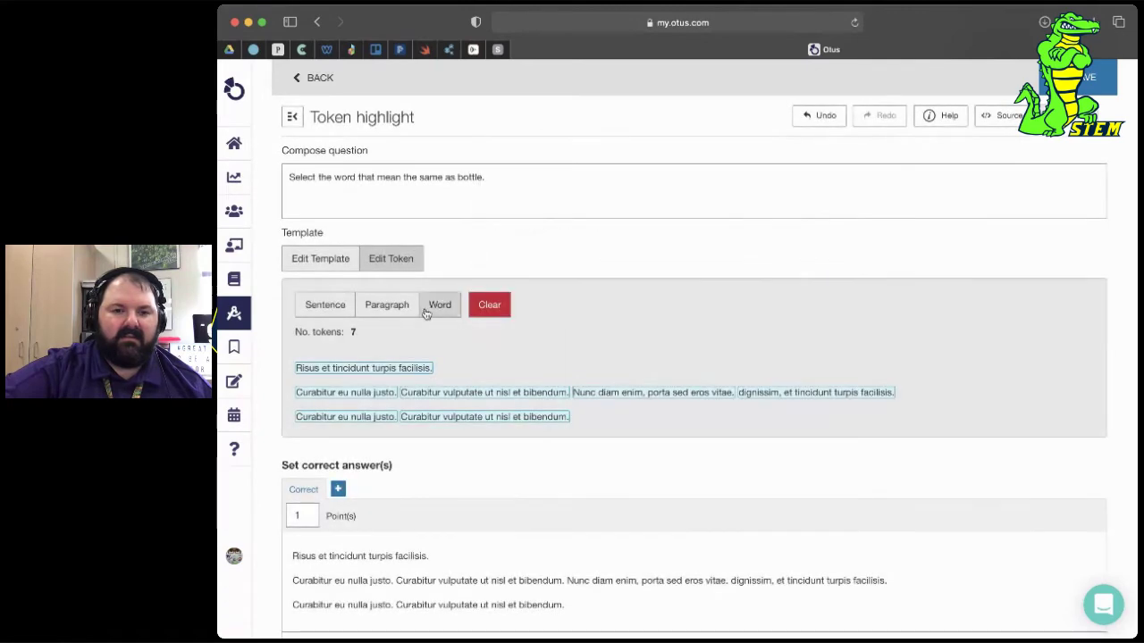
pyautogui.click(406, 306)
pyautogui.click(836, 288)
pyautogui.click(438, 304)
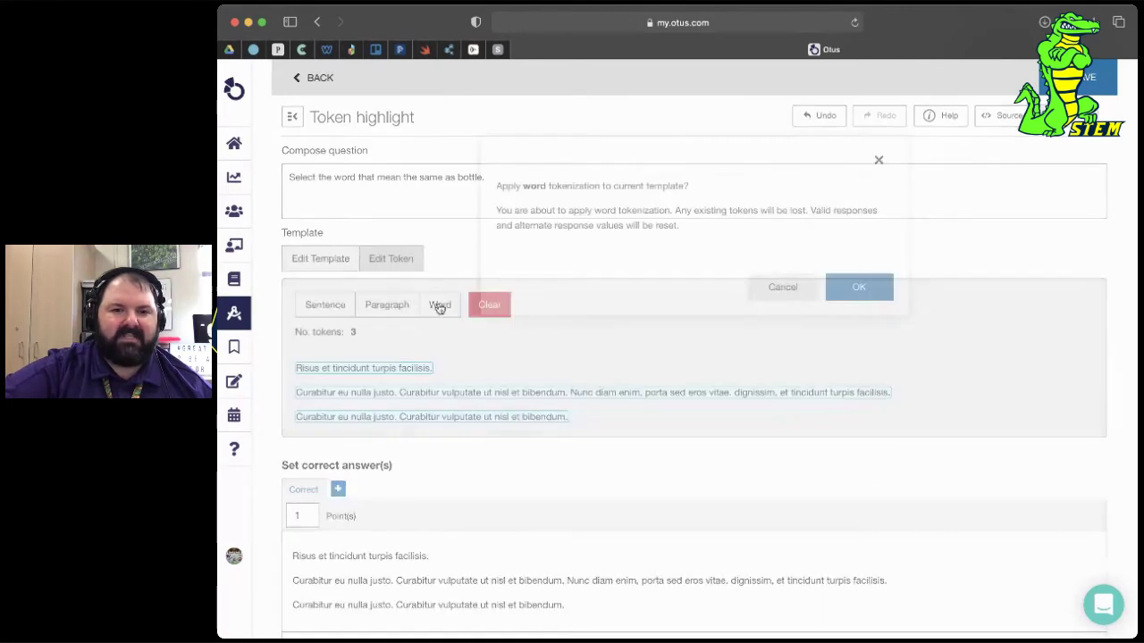
pyautogui.click(840, 287)
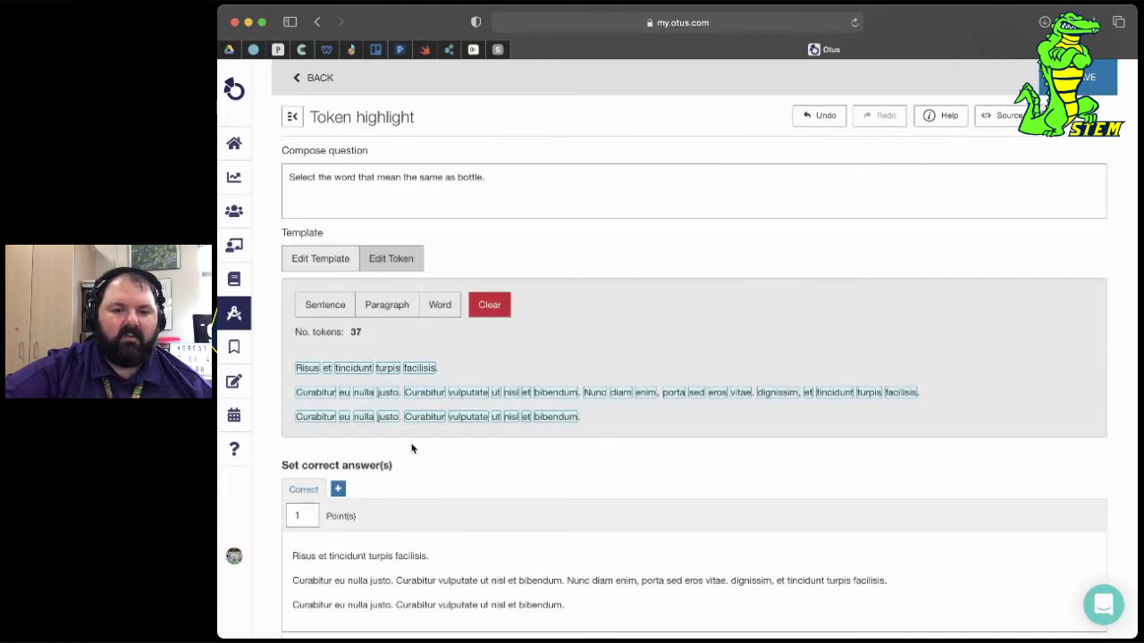
# - Set "tincidunt" as the correct answer and add an alternate answer with the second "Curabitur" in the middle paragraph
pyautogui.click(338, 558)
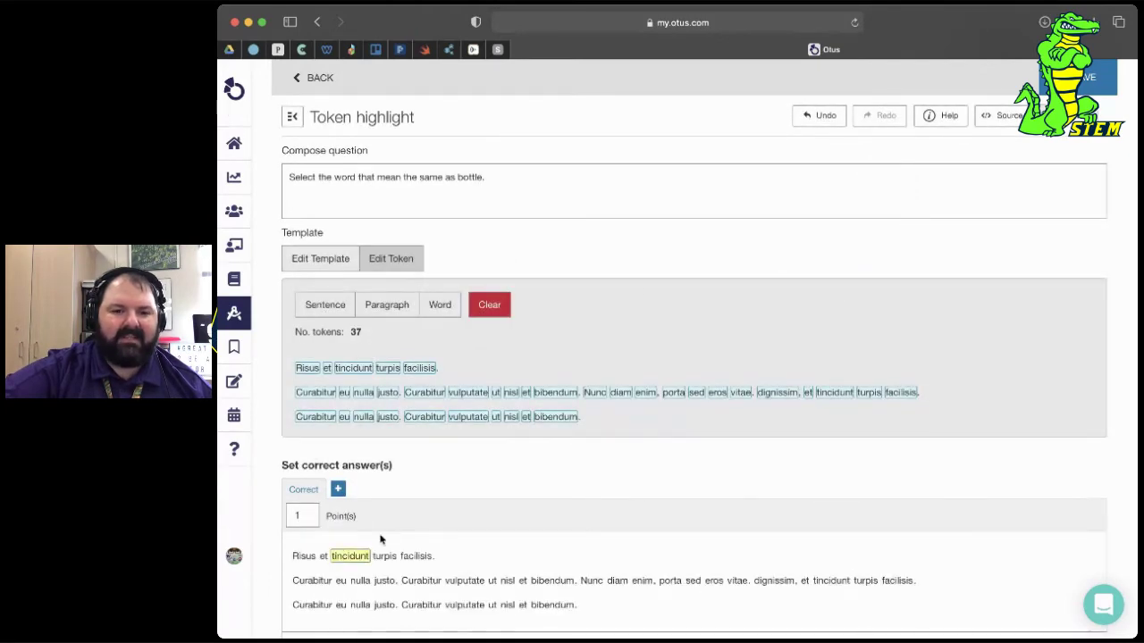
pyautogui.scroll(-2, 455, 505)
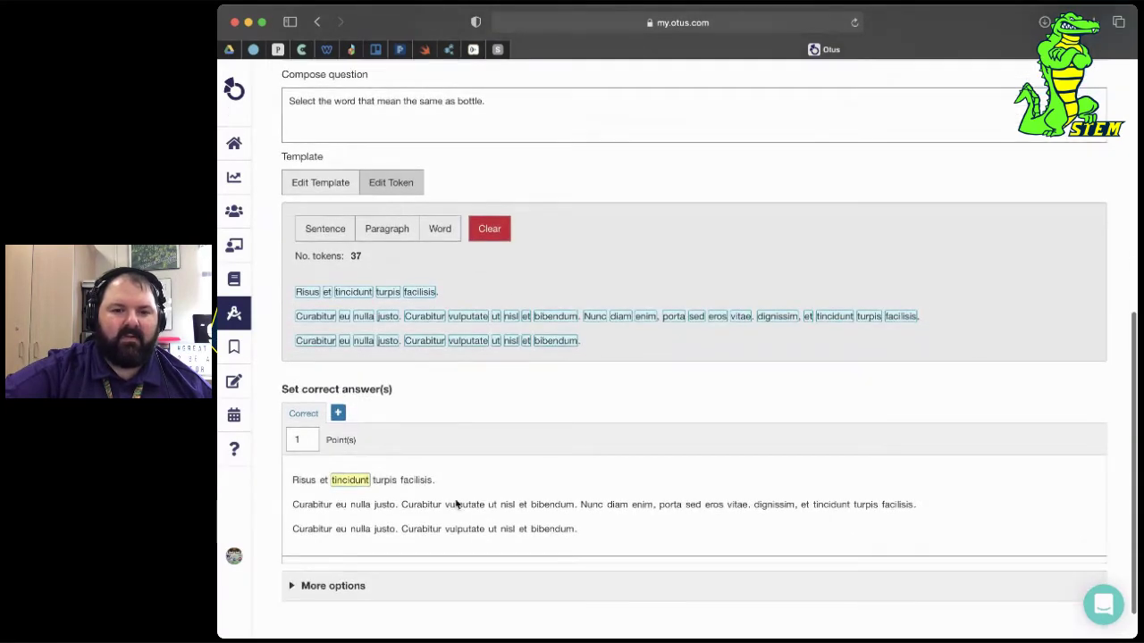
pyautogui.click(340, 412)
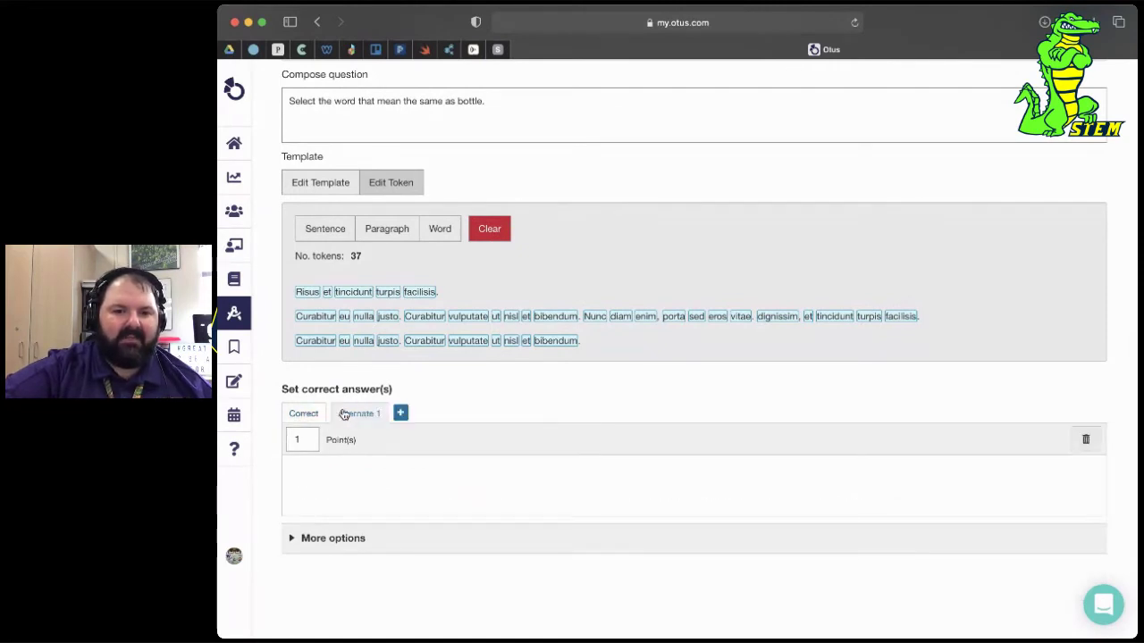
pyautogui.click(420, 504)
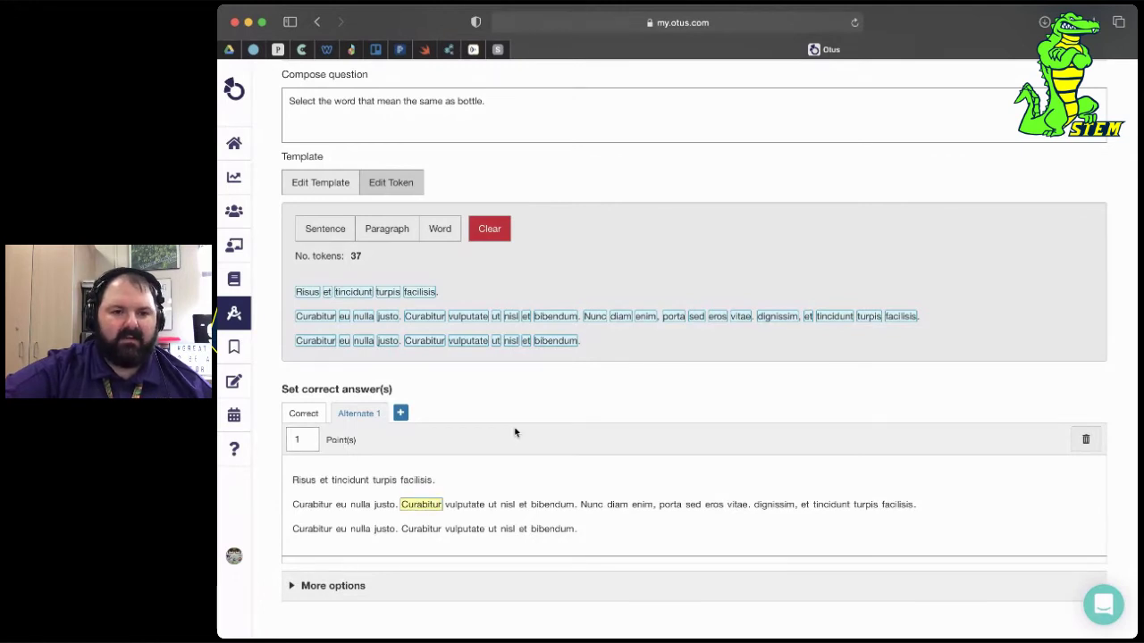
# - Add a second alternate answer to the token highlight question with the first "Curabitur" in the last paragraph
pyautogui.scroll(-1, 513, 432)
pyautogui.click(401, 399)
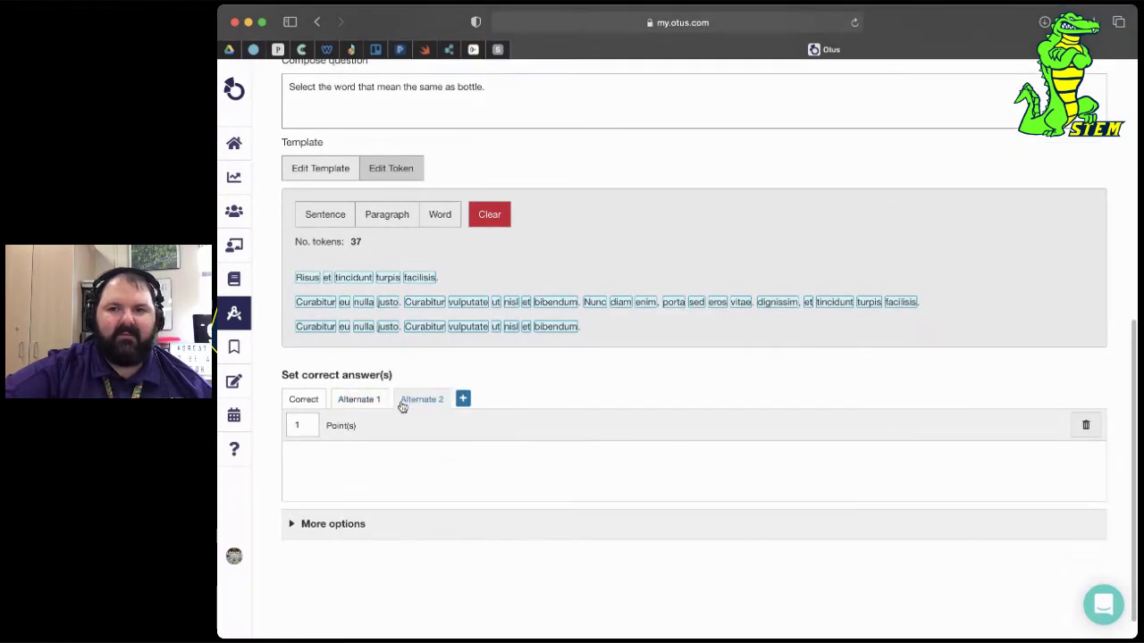
pyautogui.click(304, 520)
# - Open the additional options of the token highlight question and examine its scoring, layout and extras settings
pyautogui.scroll(-1, 399, 551)
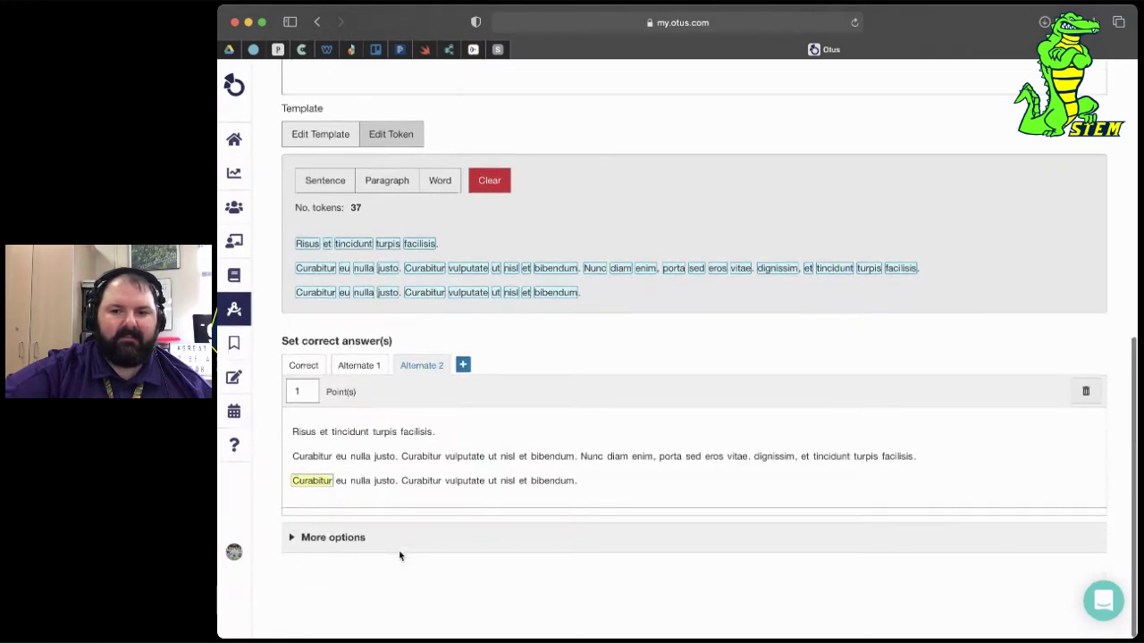
pyautogui.click(296, 544)
pyautogui.scroll(-5, 401, 552)
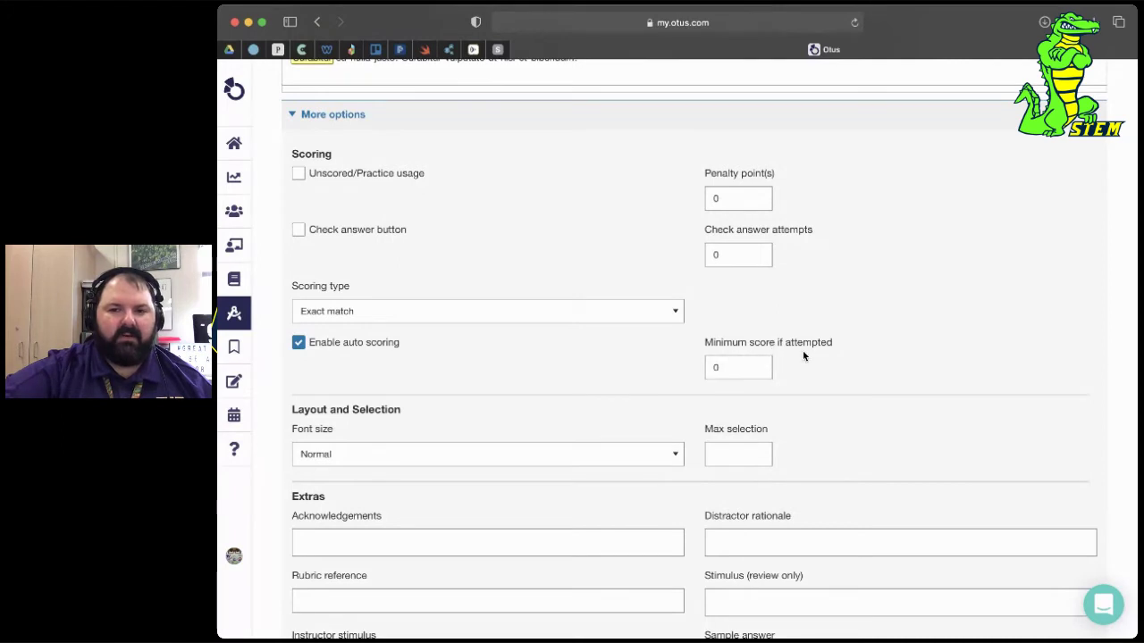
pyautogui.scroll(-3, 803, 356)
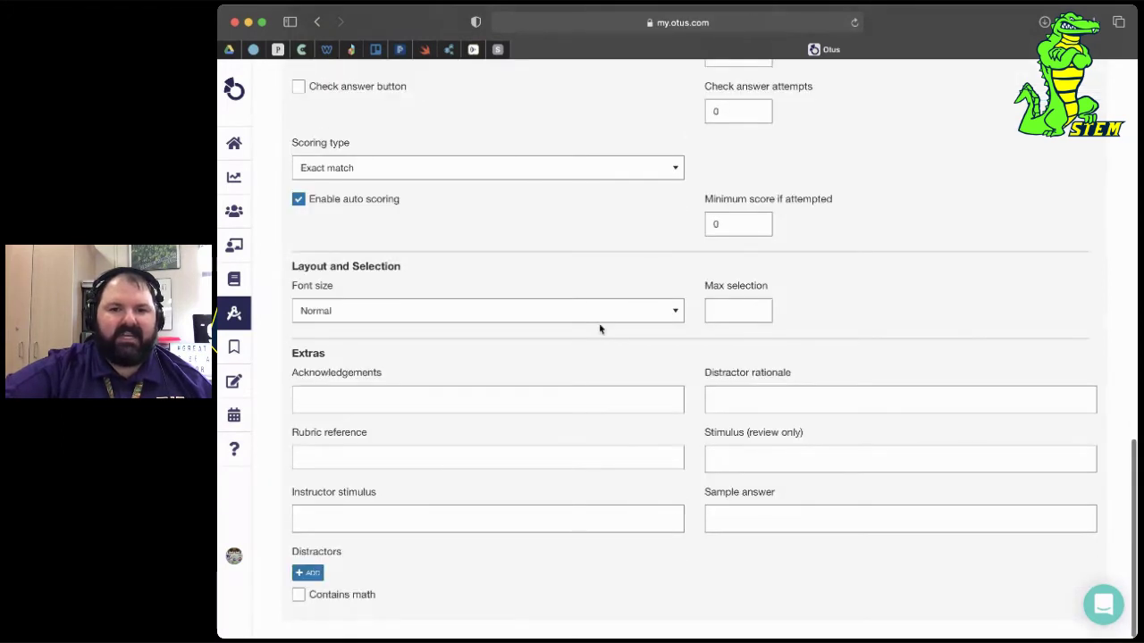
pyautogui.click(735, 303)
pyautogui.scroll(-1, 741, 305)
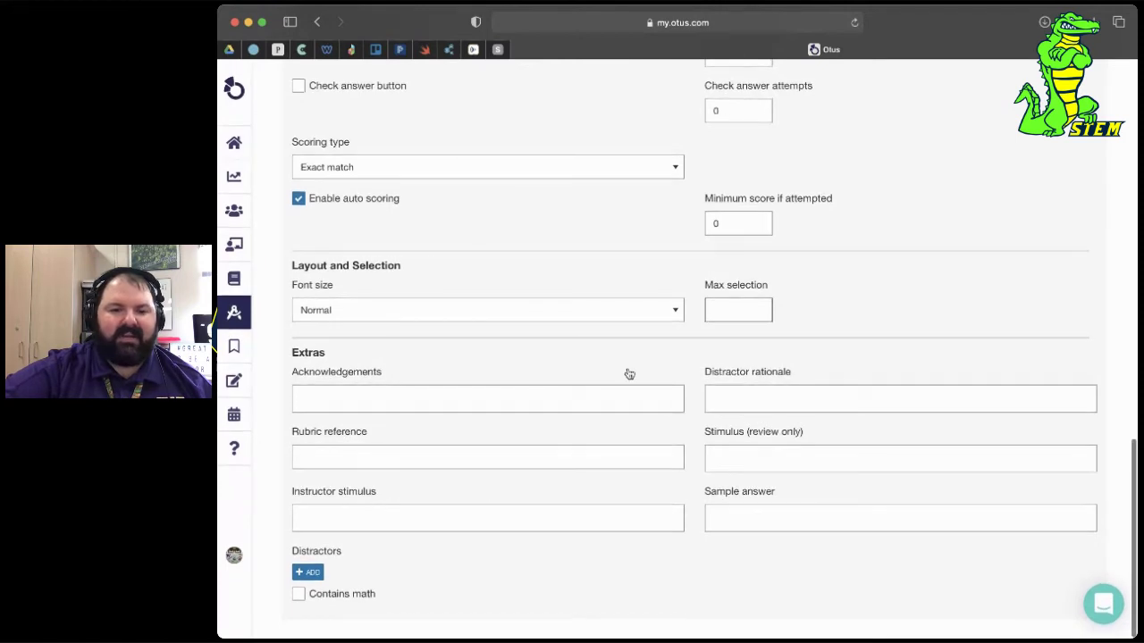
# - Add one blank distractor to the extras of the token highlight question
pyautogui.click(308, 573)
pyautogui.scroll(-1, 308, 581)
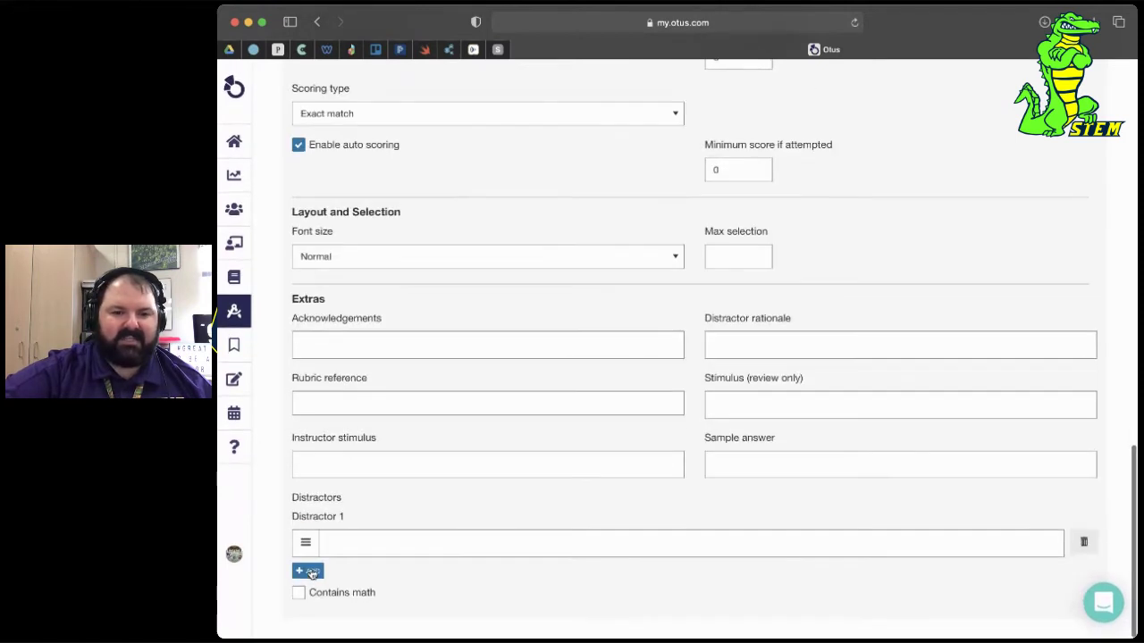
pyautogui.click(350, 537)
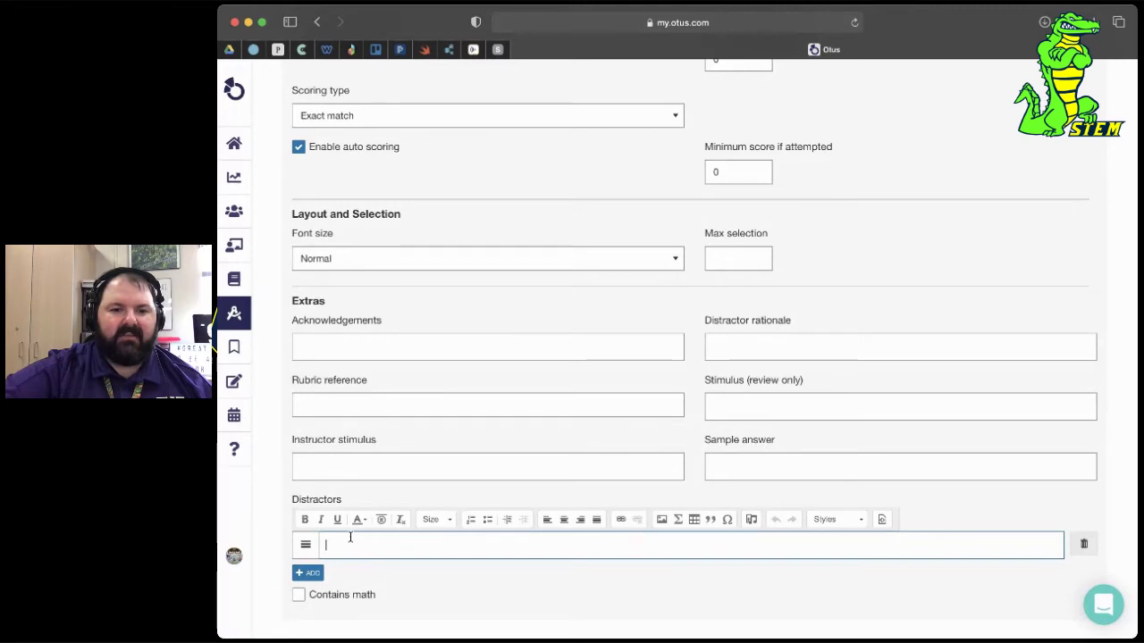
pyautogui.click(348, 571)
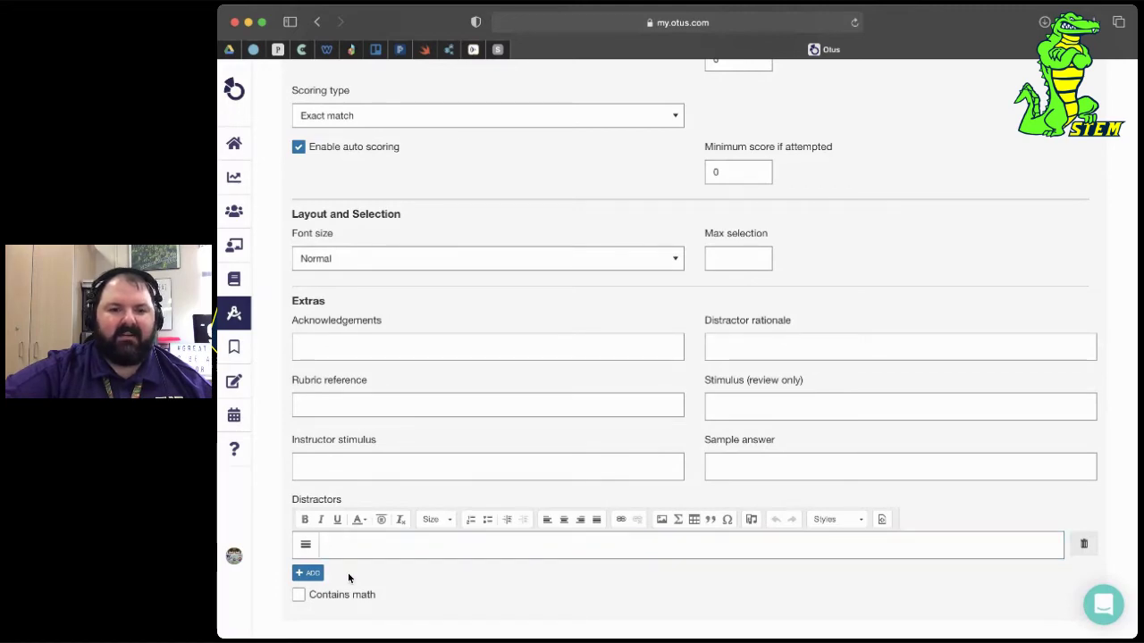
# - Save and exit the "Sherman Otus Test" assessment
pyautogui.scroll(10, 348, 578)
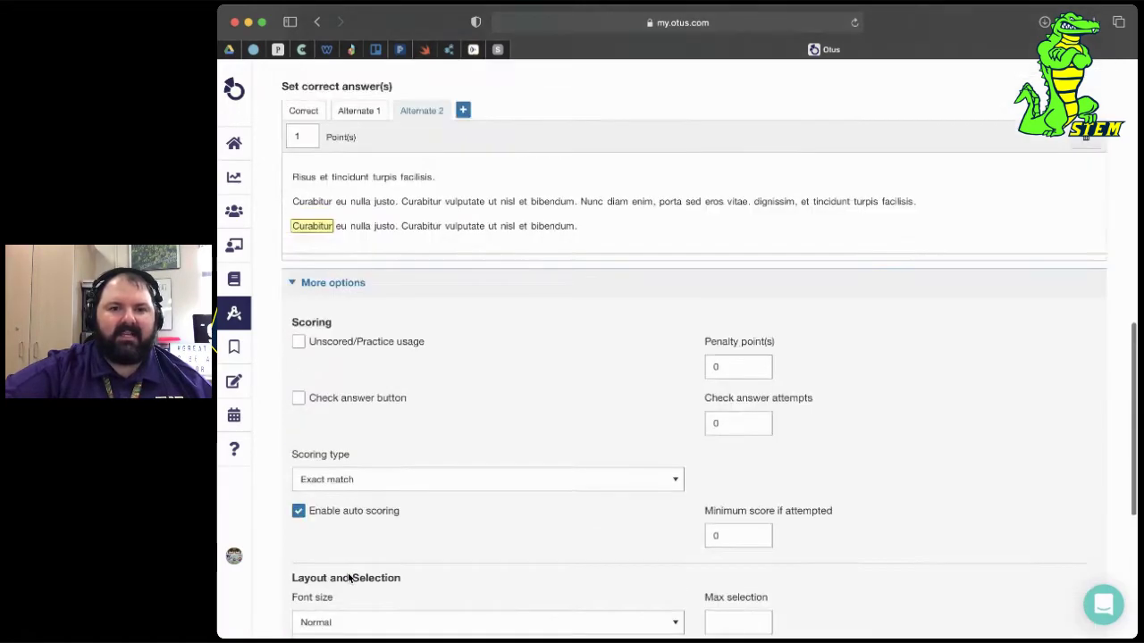
pyautogui.scroll(6, 349, 578)
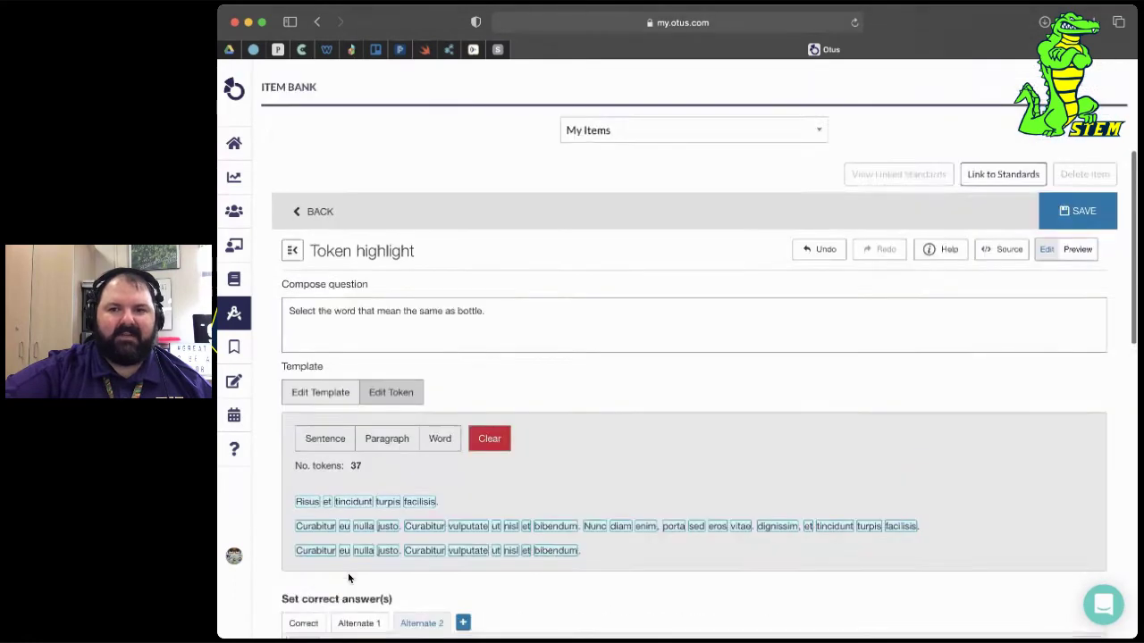
pyautogui.scroll(4, 348, 573)
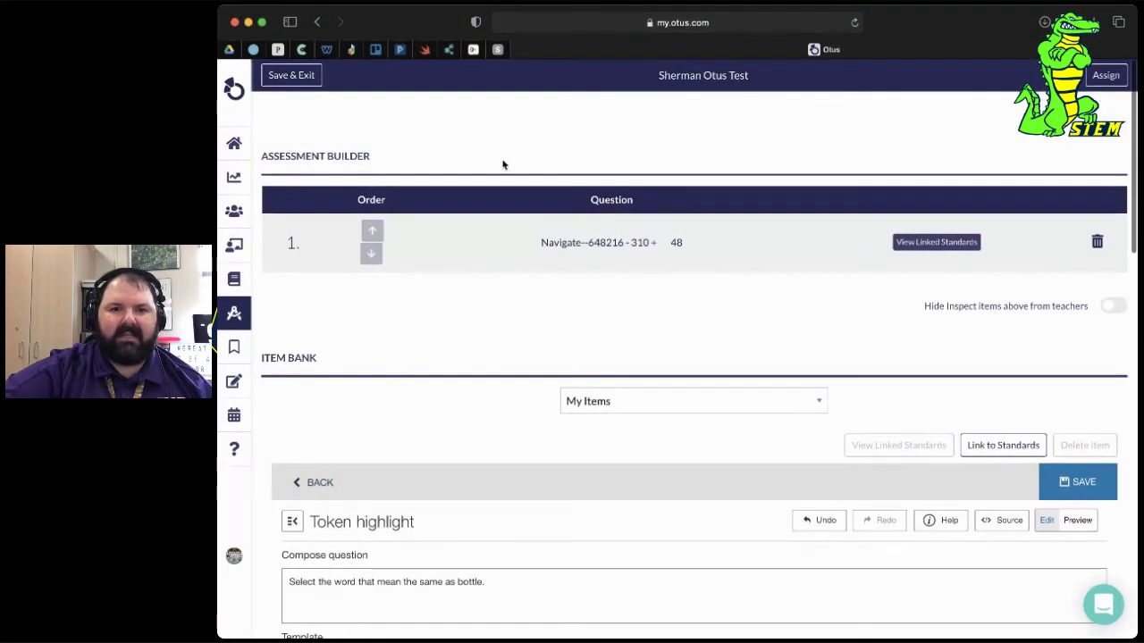
pyautogui.click(293, 74)
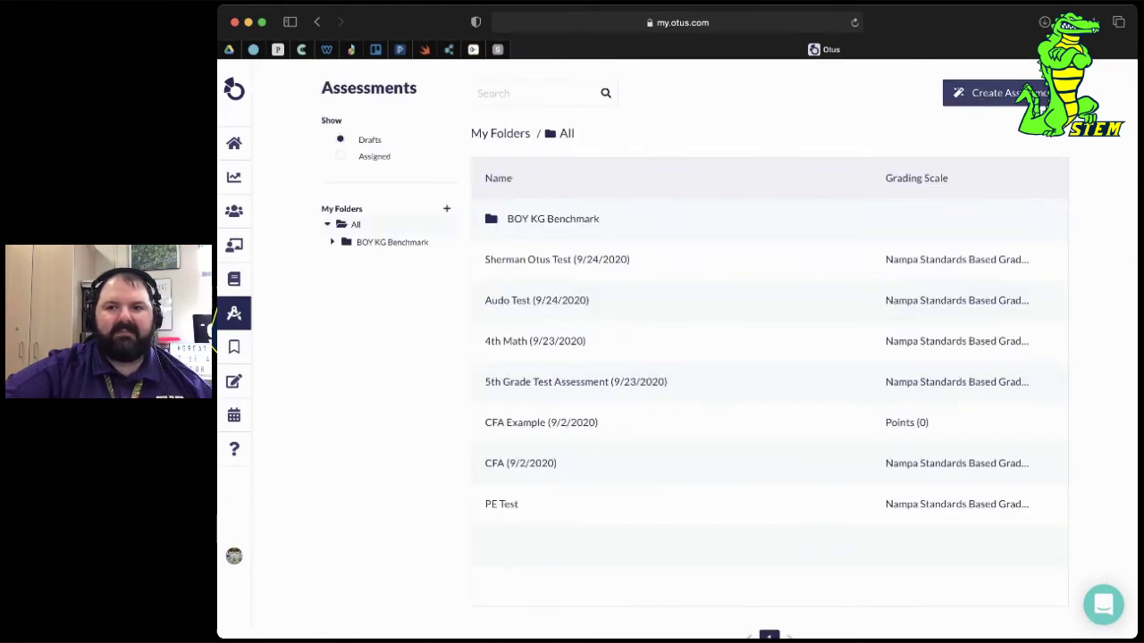
# - Start a new Advanced assessment and name it "Otus Example"
pyautogui.click(983, 94)
pyautogui.click(678, 228)
pyautogui.click(636, 304)
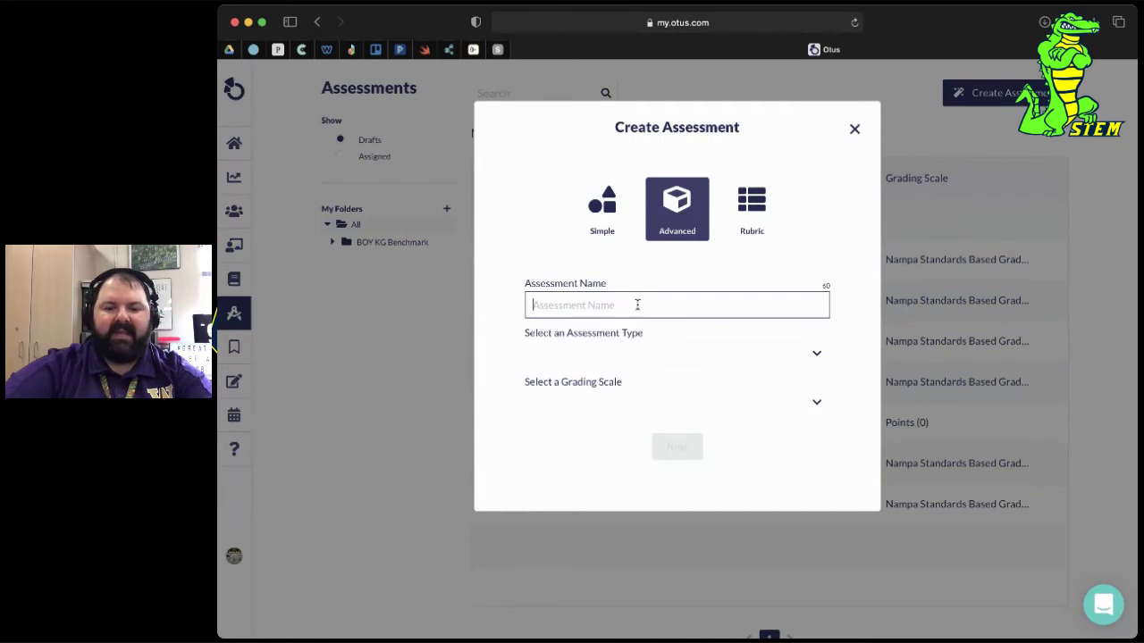
pyautogui.write('Otus')
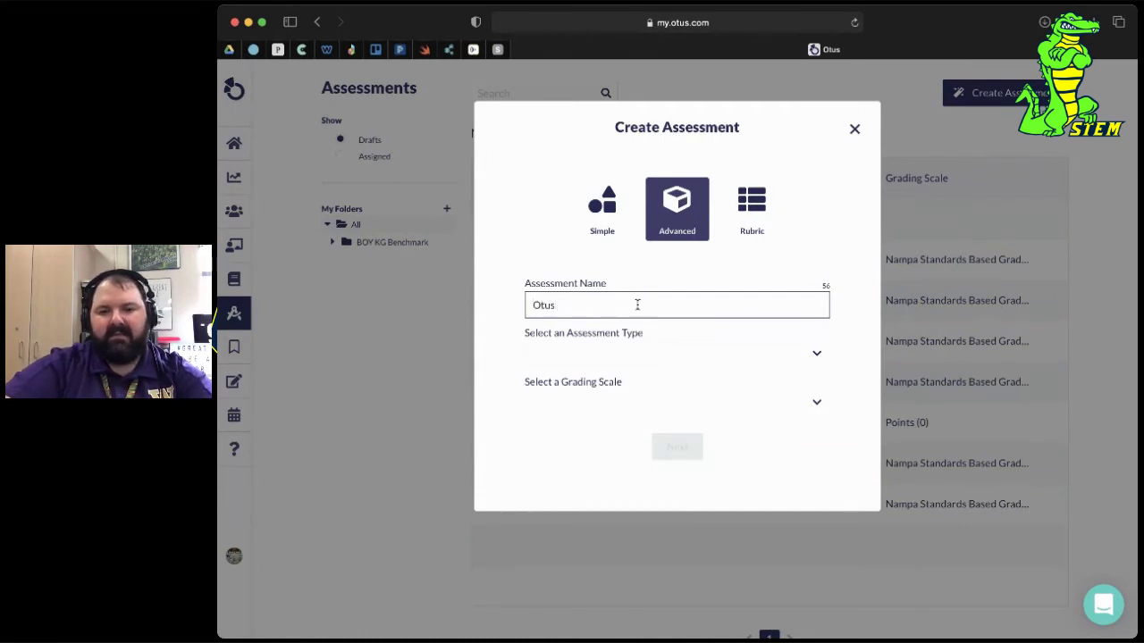
pyautogui.write(' Example')
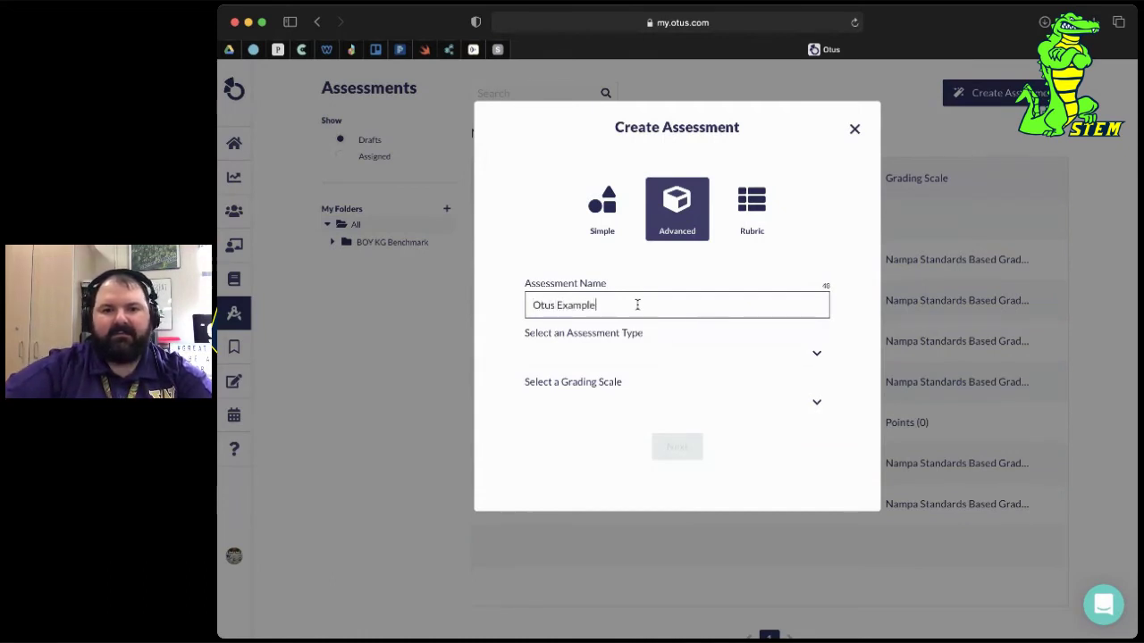
# - Set the assessment type to Assignment and the grading scale to Nampa Standards Based Grading Scale (K-8), and continue to the builder
pyautogui.click(640, 355)
pyautogui.click(636, 382)
pyautogui.click(627, 403)
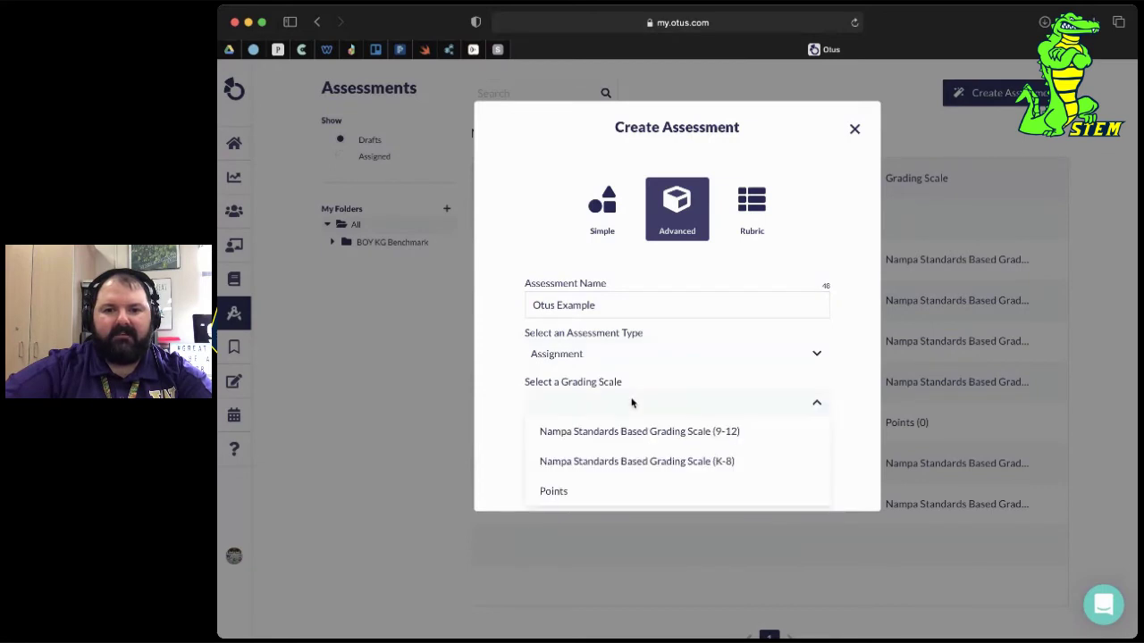
pyautogui.click(627, 463)
pyautogui.click(679, 449)
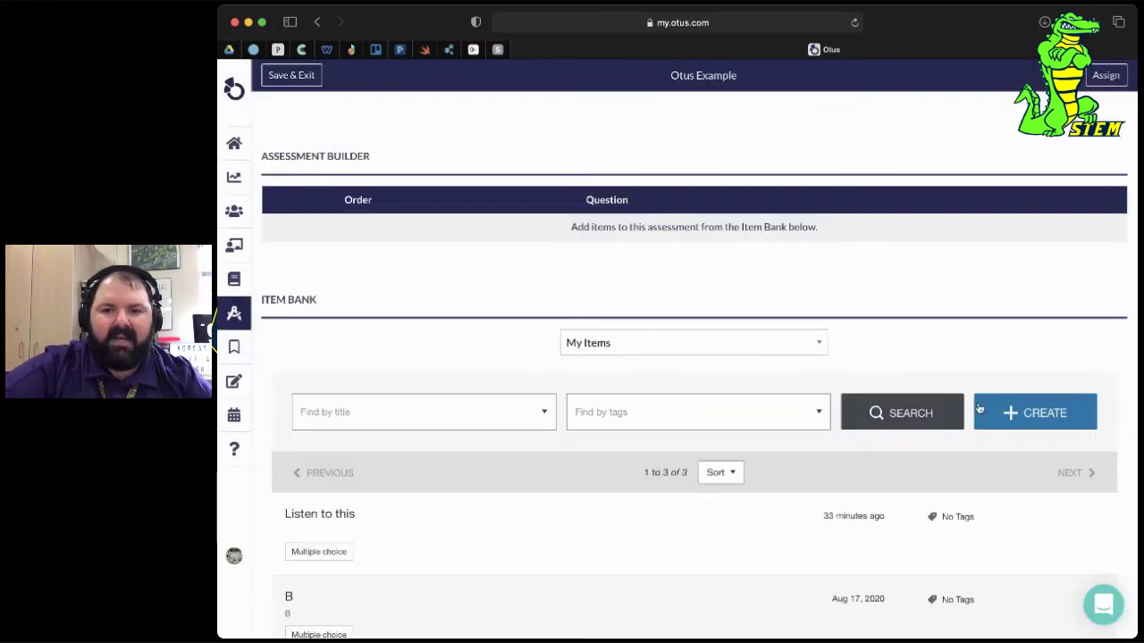
# - Create a new item in My Items and open the selection of question types for it
pyautogui.click(983, 411)
pyautogui.scroll(-2, 502, 413)
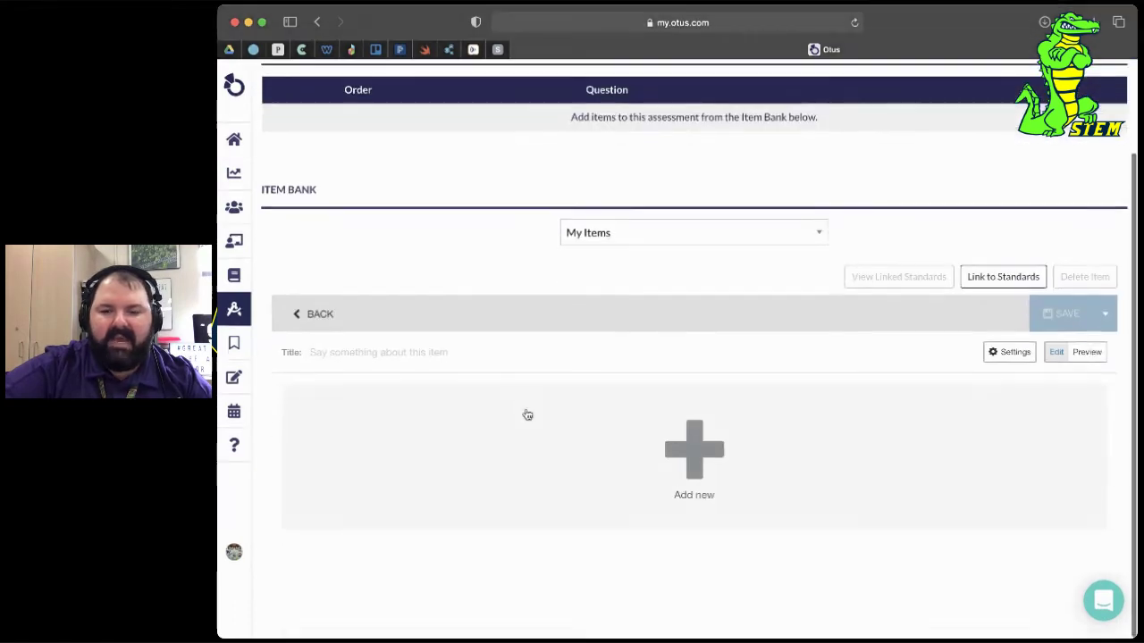
pyautogui.click(695, 429)
pyautogui.scroll(-3, 355, 458)
pyautogui.scroll(-2, 355, 457)
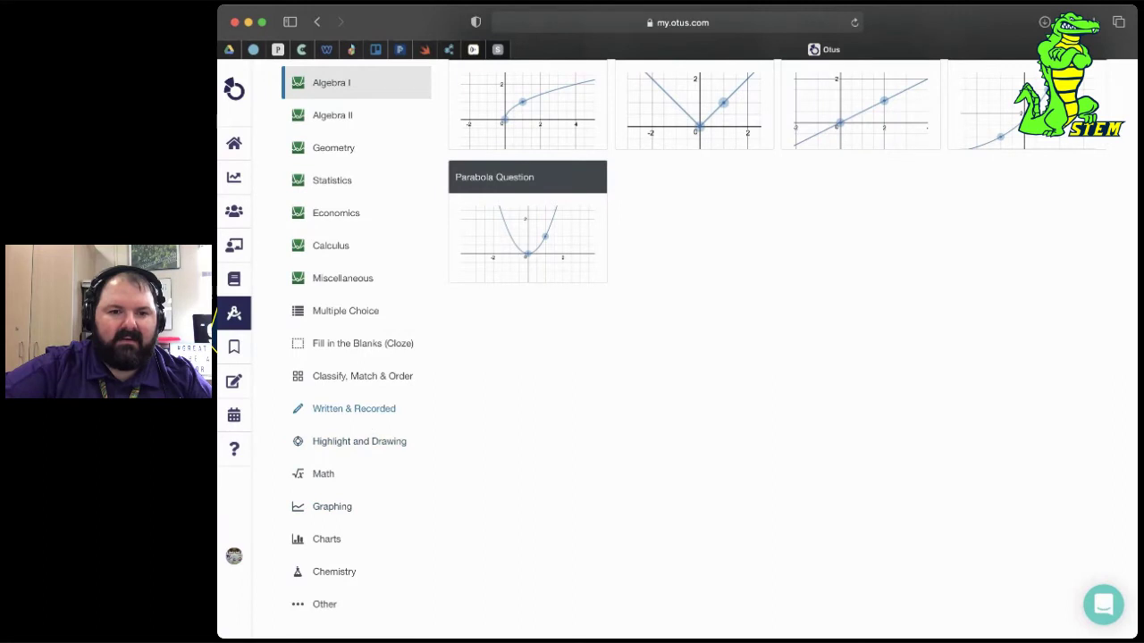
# - Examine the question types offered under Written & Recorded, Highlight and Drawing, and Other
pyautogui.click(366, 409)
pyautogui.scroll(2, 543, 372)
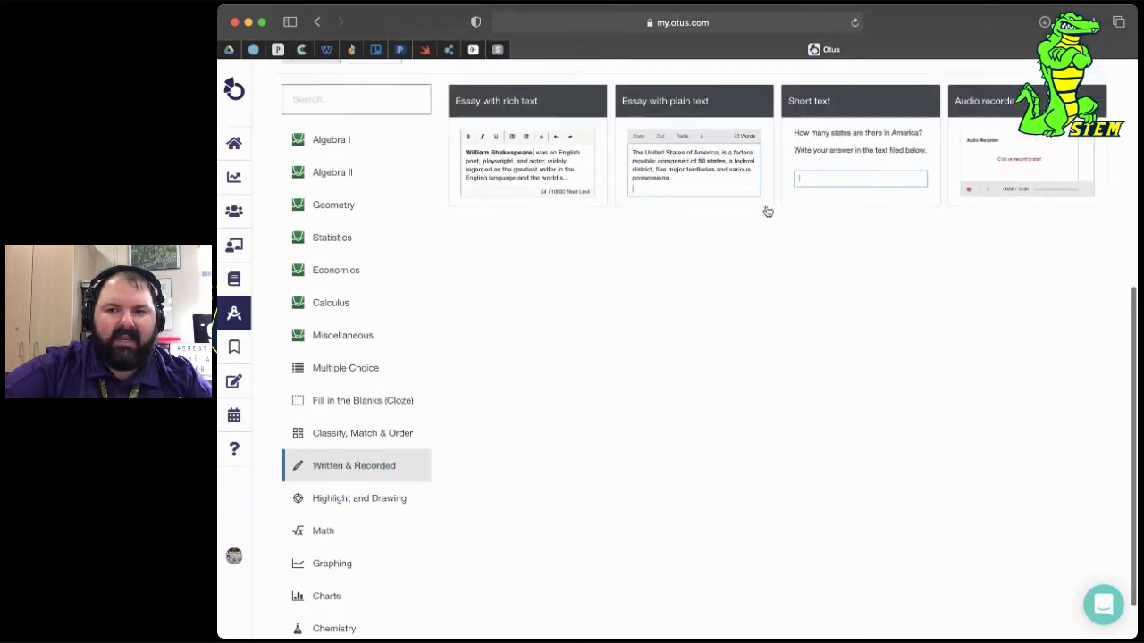
pyautogui.moveTo(1048, 154)
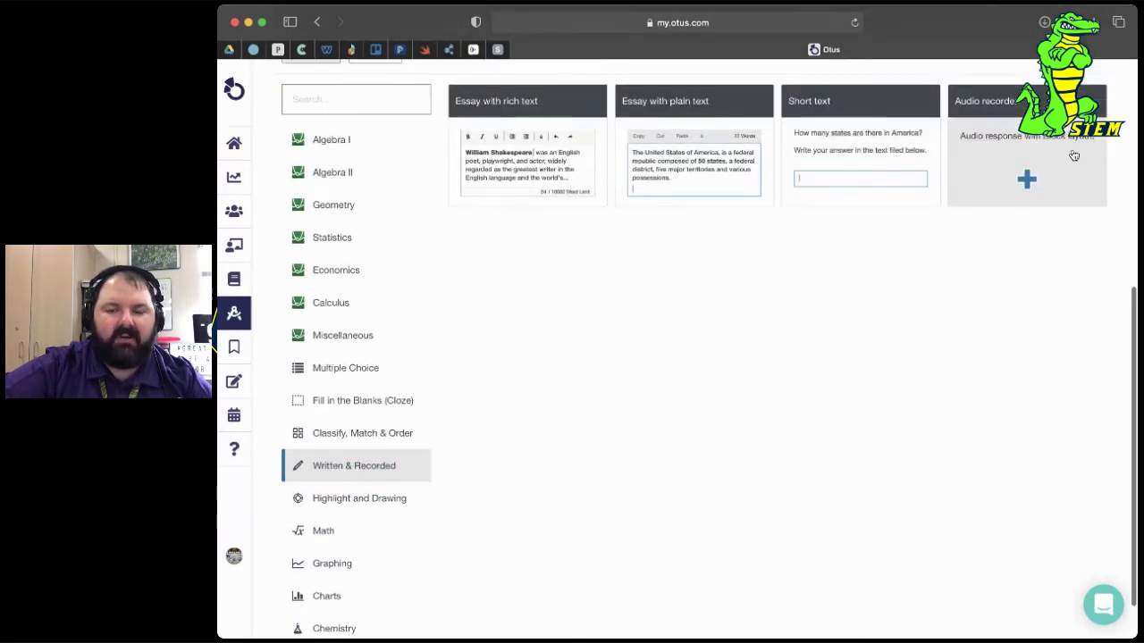
pyautogui.scroll(-1, 467, 426)
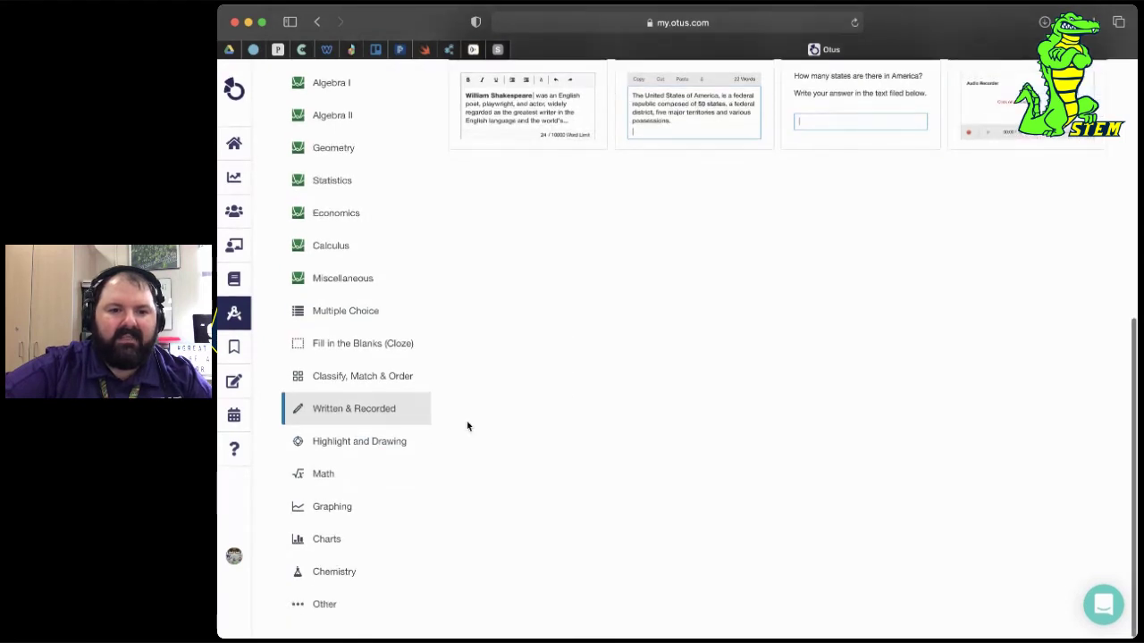
pyautogui.click(398, 444)
pyautogui.moveTo(541, 182)
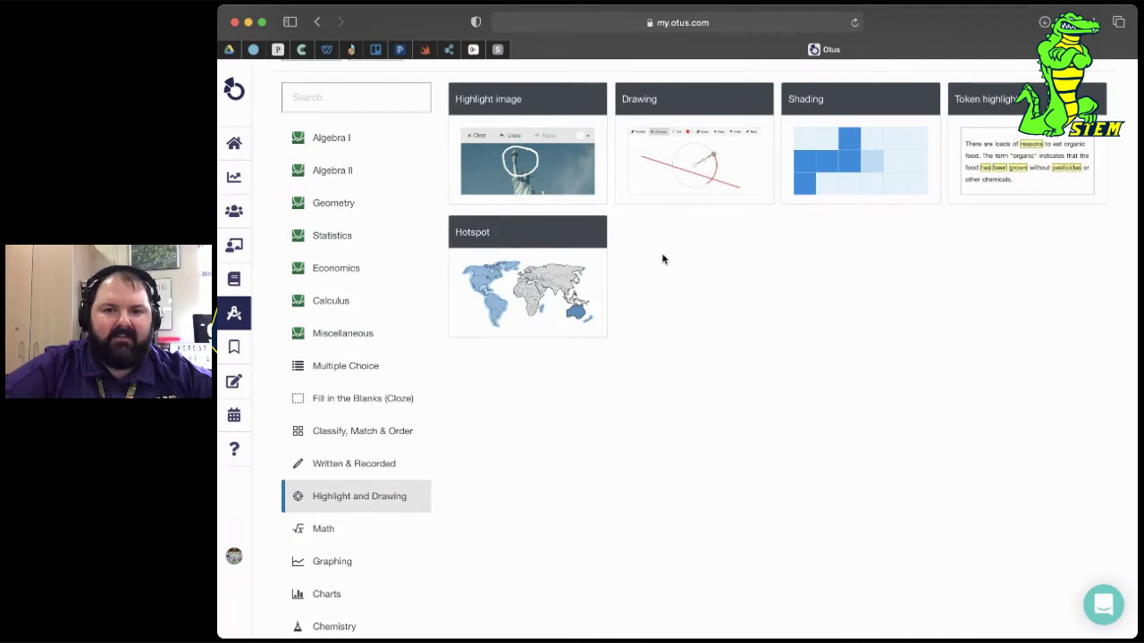
pyautogui.scroll(-2, 384, 456)
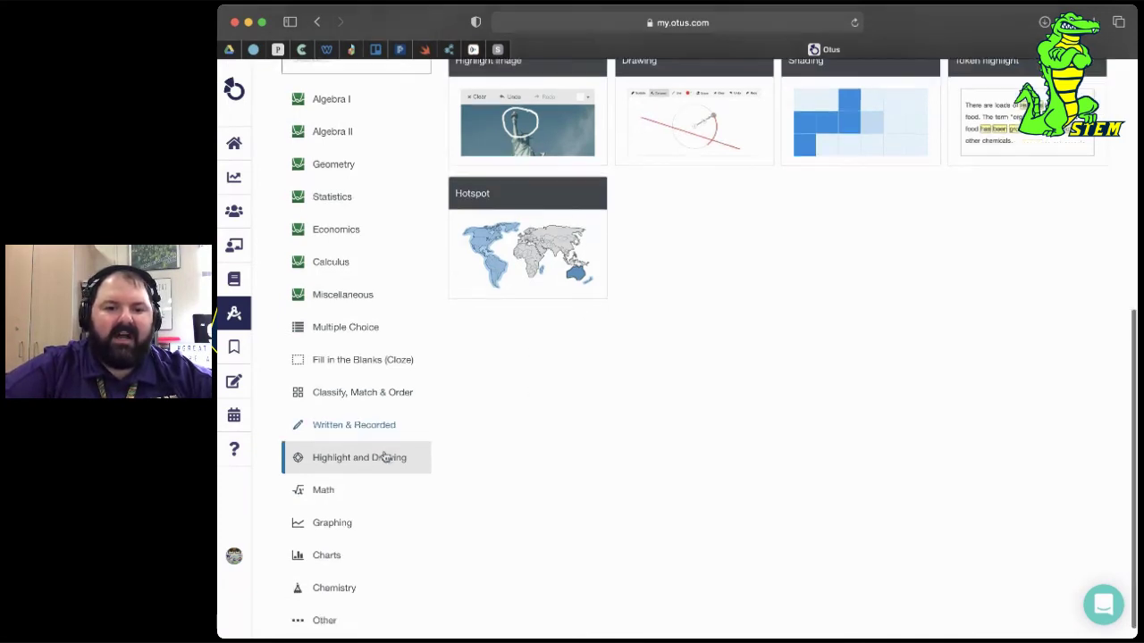
pyautogui.scroll(-1, 384, 457)
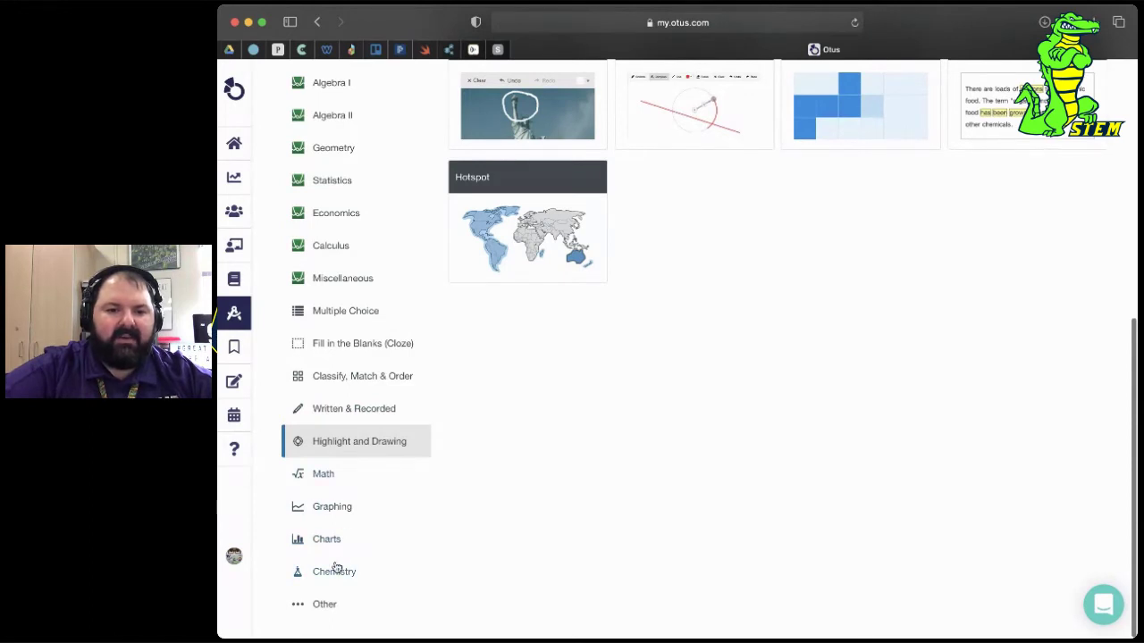
pyautogui.click(323, 604)
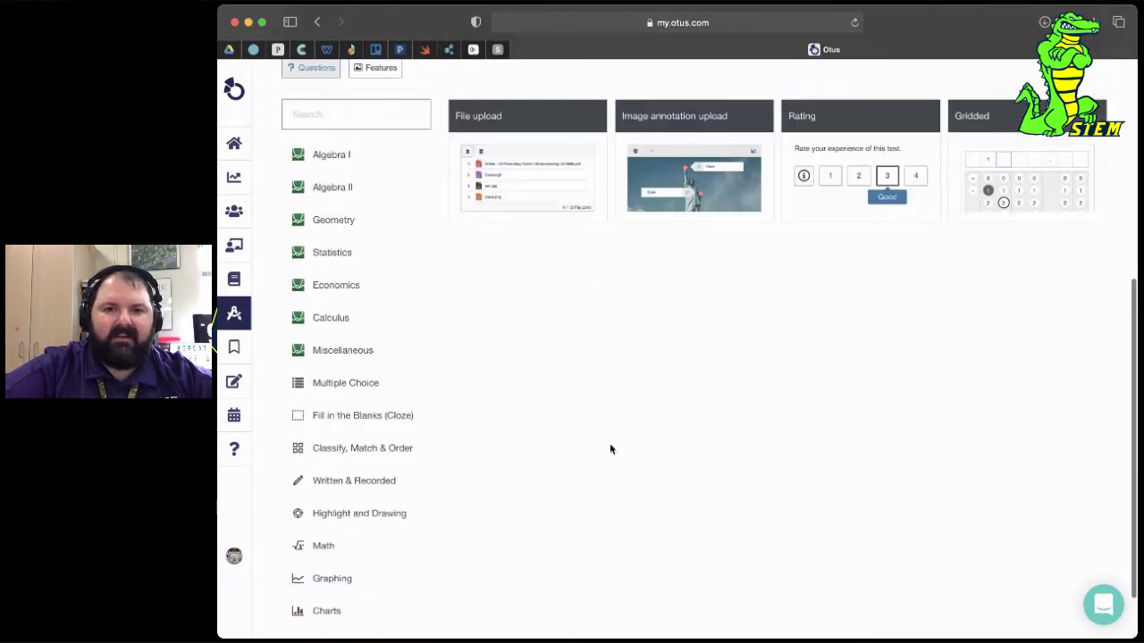
pyautogui.moveTo(539, 238)
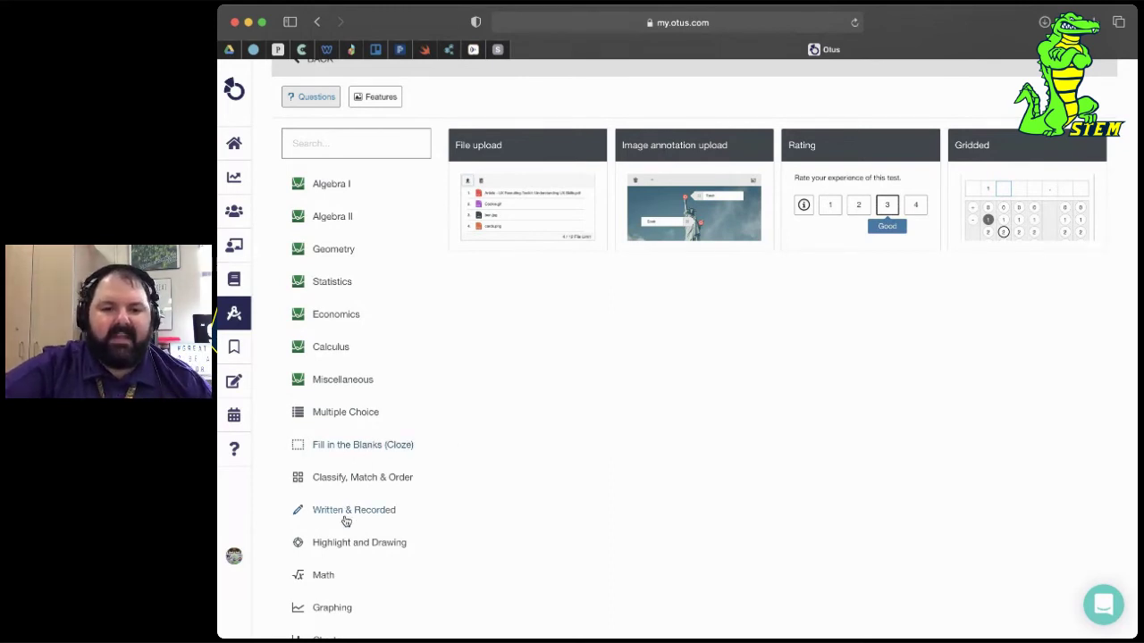
# - Add a "Multiple choice – standard" question from the Multiple Choice category and open its question text for editing
pyautogui.click(367, 416)
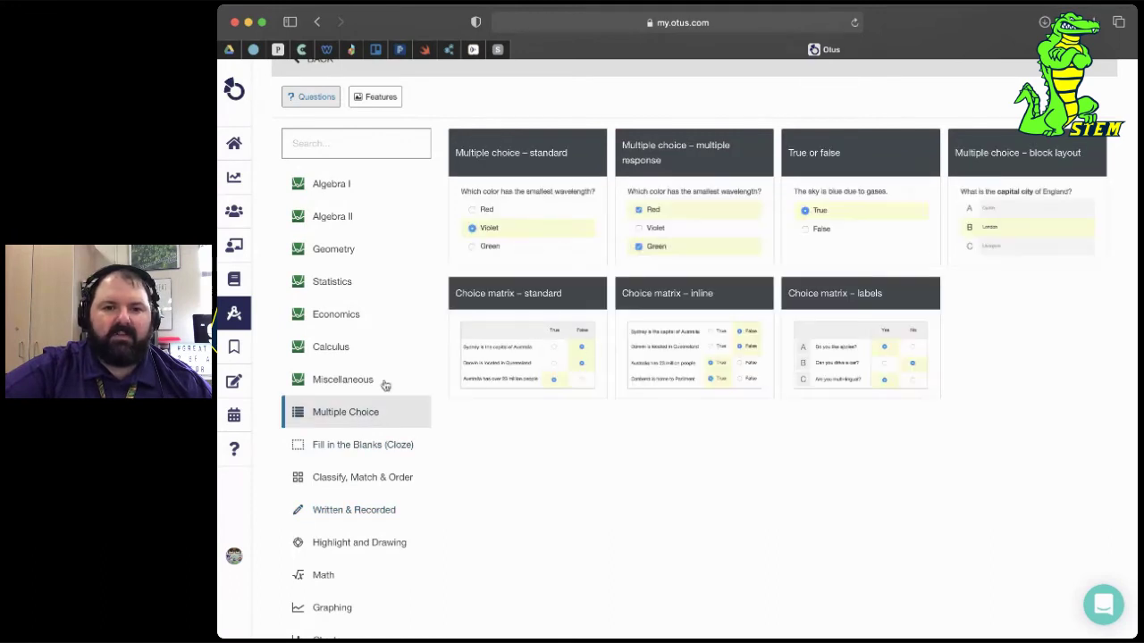
pyautogui.click(502, 198)
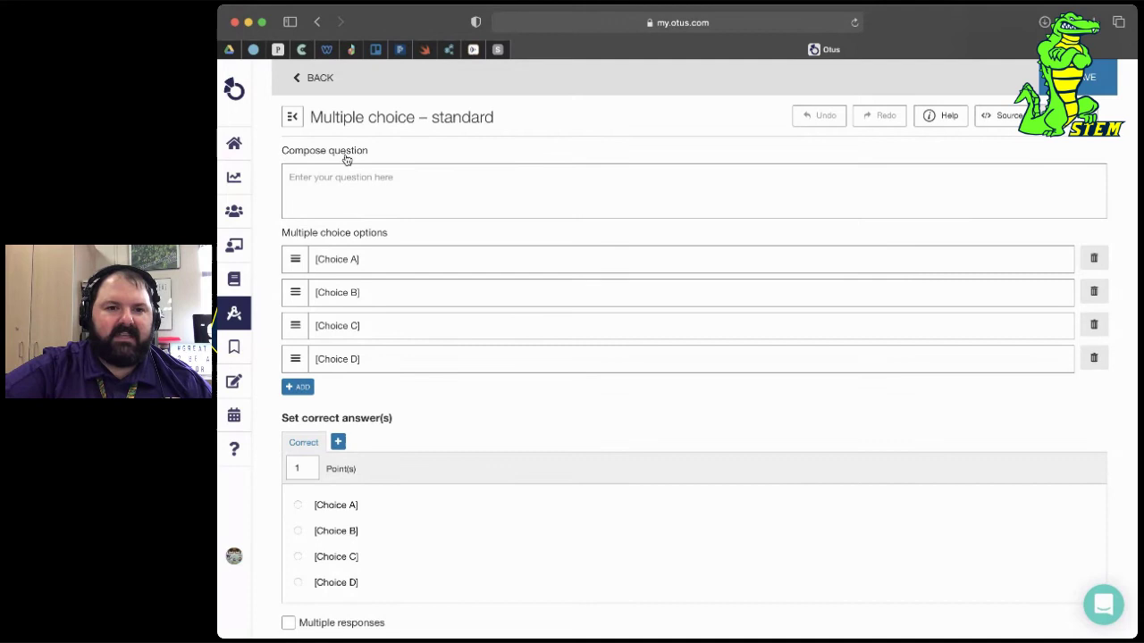
pyautogui.click(345, 191)
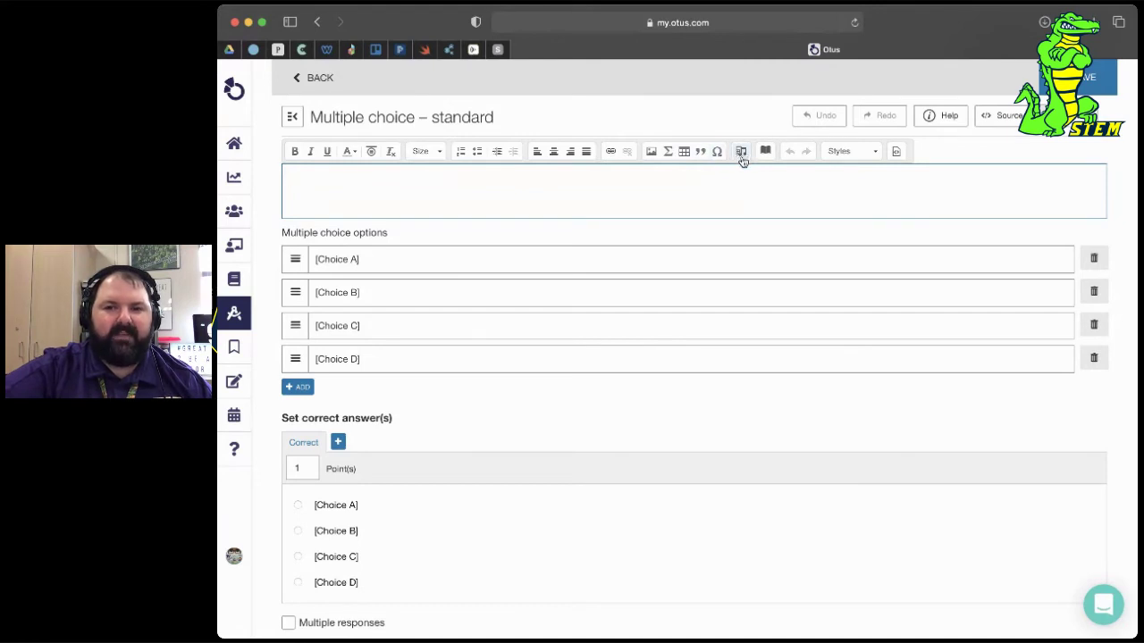
# - Examine the video, audio and calculator features and the source editor for the question text, leaving each without changes
pyautogui.click(741, 154)
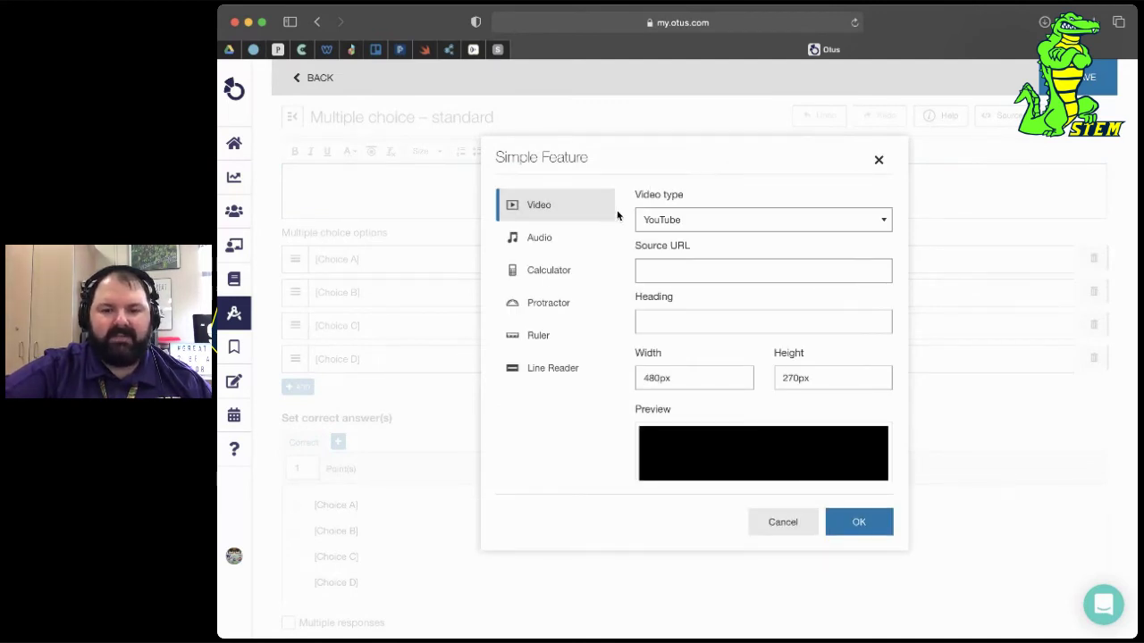
pyautogui.click(573, 243)
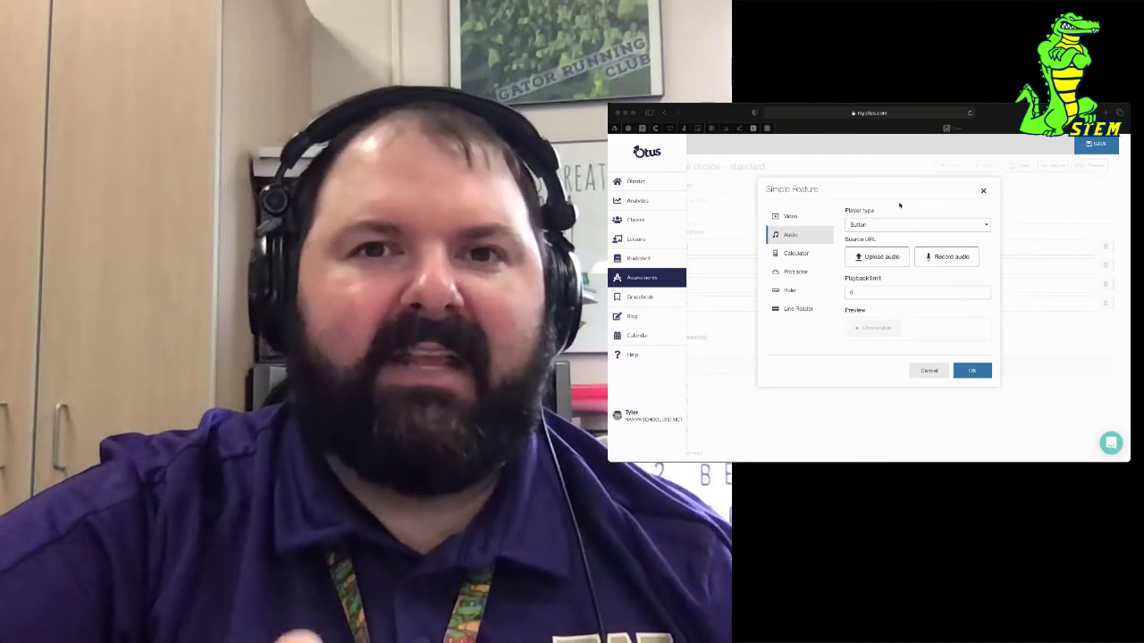
pyautogui.click(899, 206)
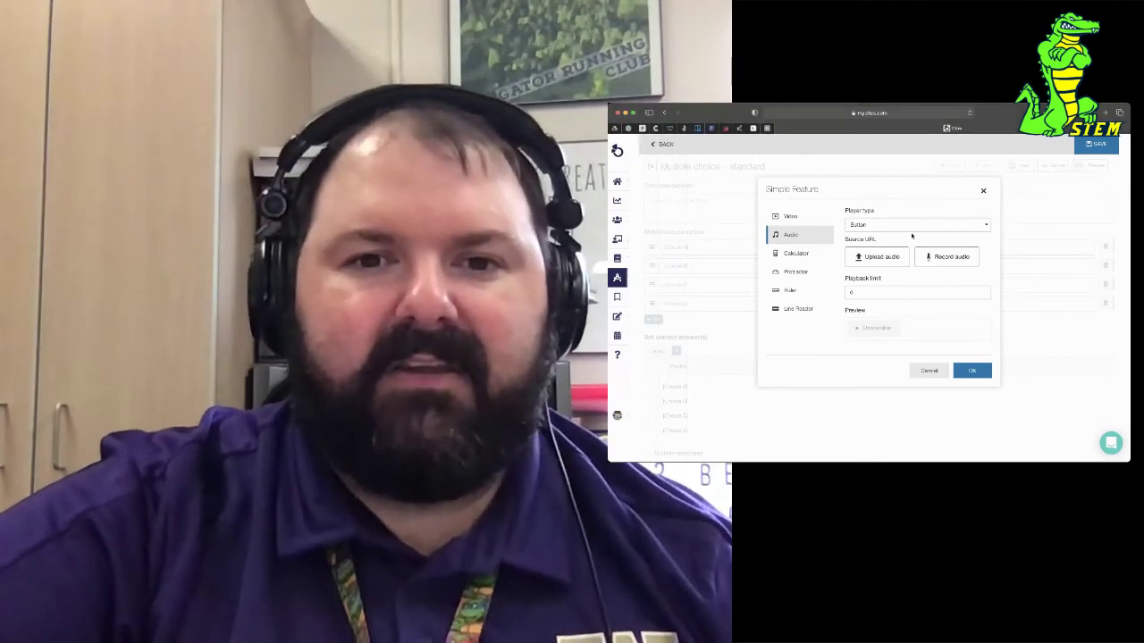
pyautogui.click(795, 253)
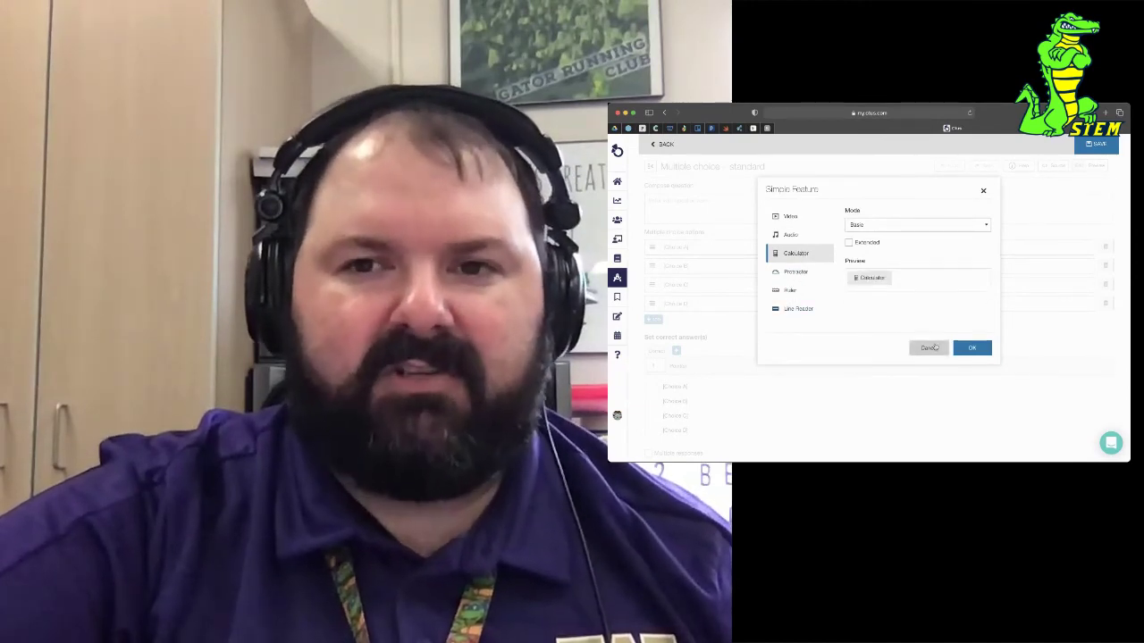
pyautogui.click(934, 346)
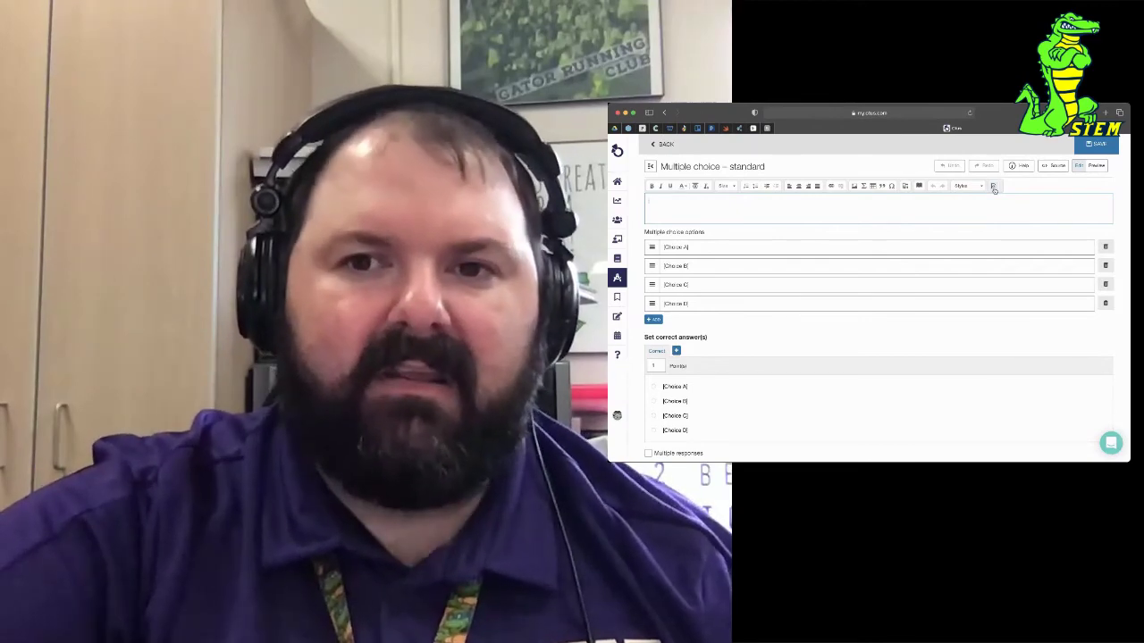
pyautogui.click(993, 187)
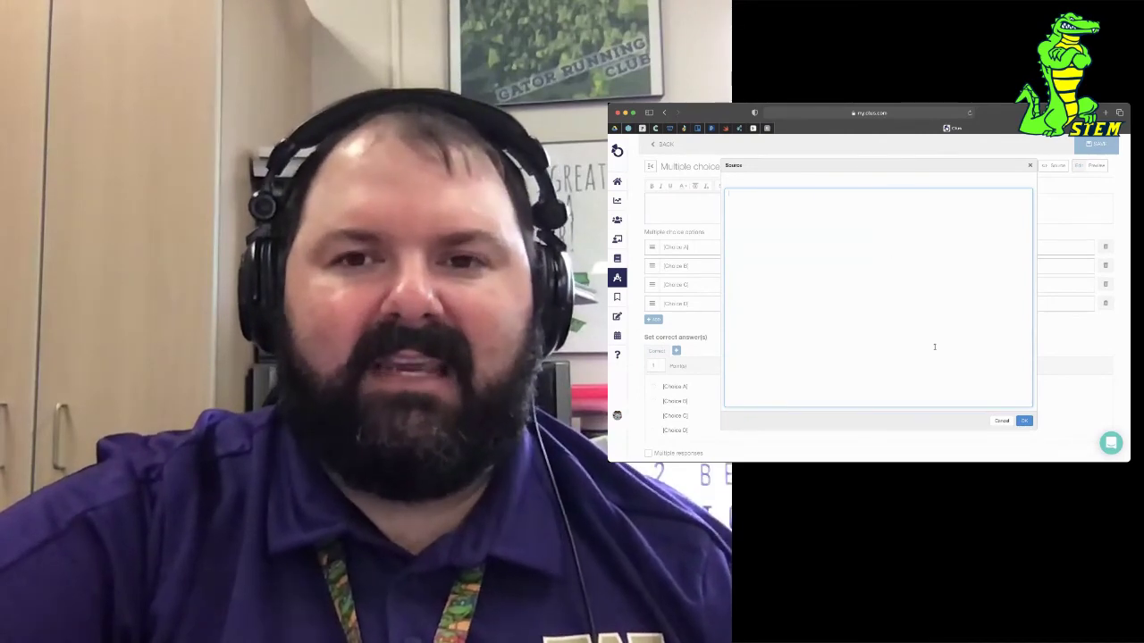
pyautogui.click(1002, 420)
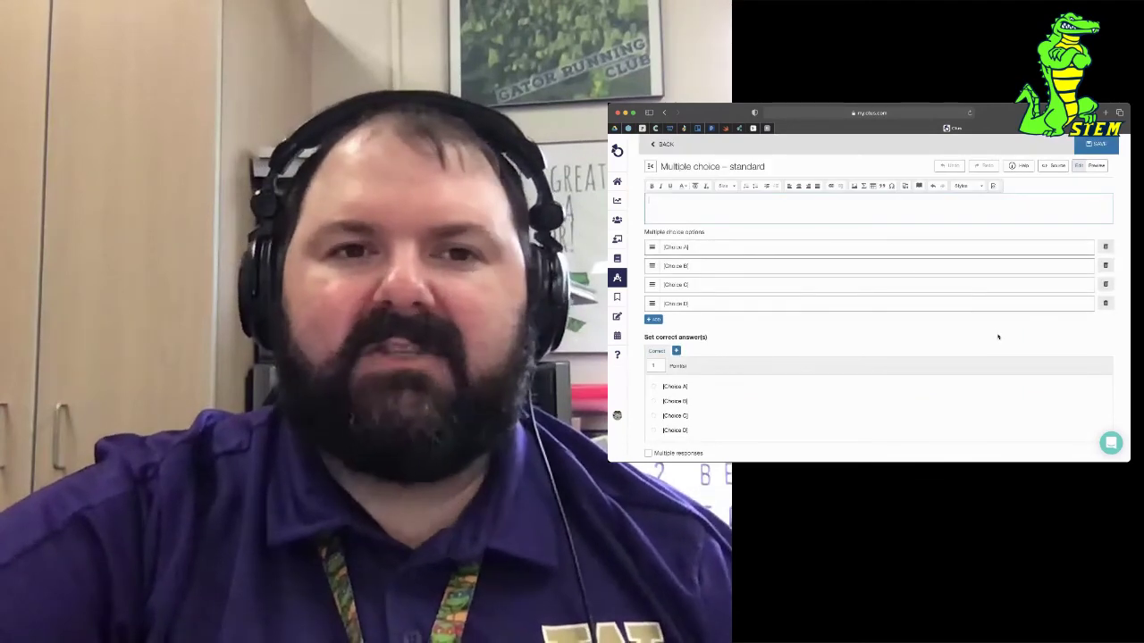